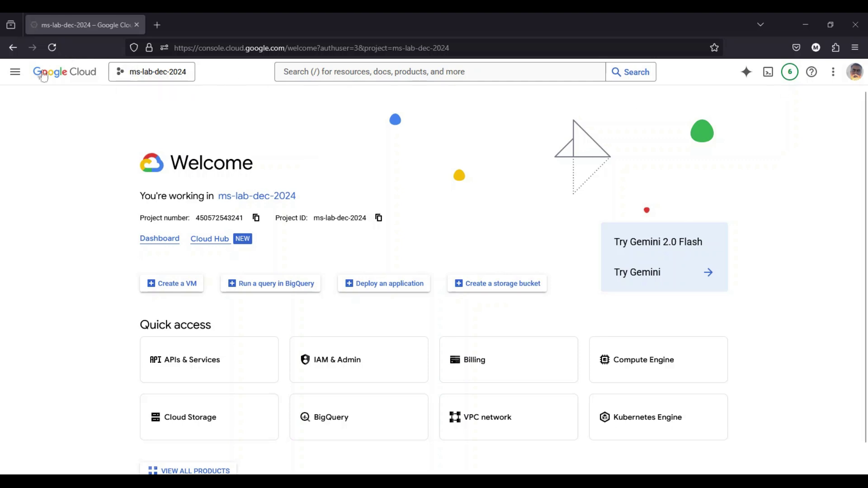
Step: Open the list of VM instances in Compute Engine for the ms-lab-dec-2024 project
left_click(15, 72)
mouse_move(71, 255)
scroll(72, 258, "down", 5)
mouse_move(73, 365)
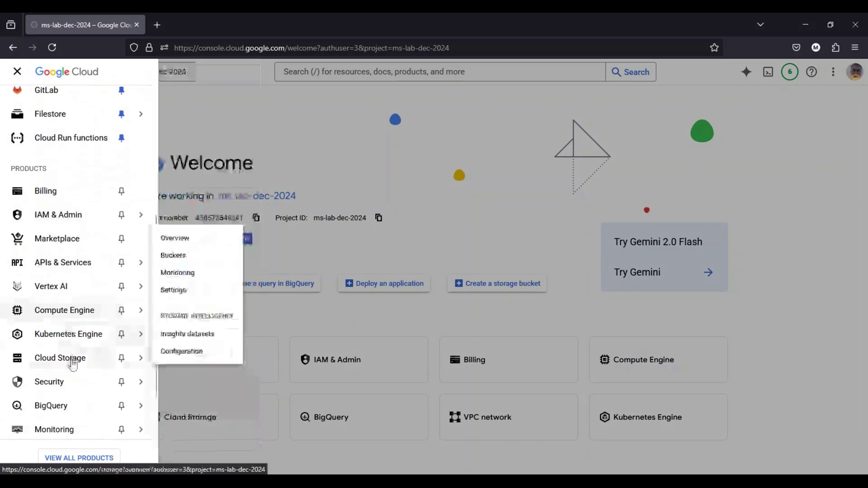
mouse_move(79, 315)
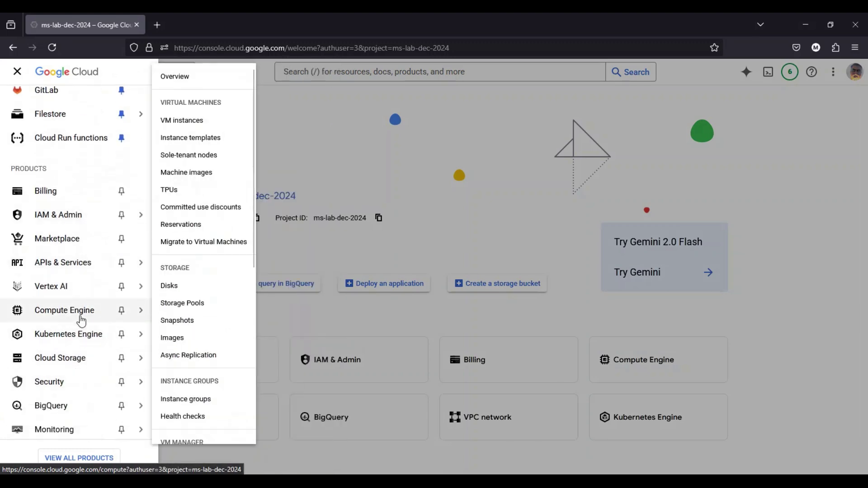
left_click(187, 121)
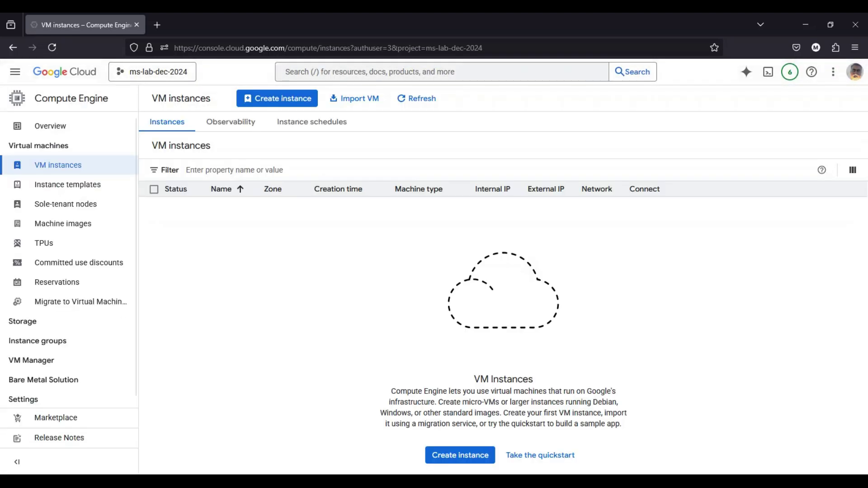
Step: Start creating a VM instance and name it demo-vm-1
left_click(273, 107)
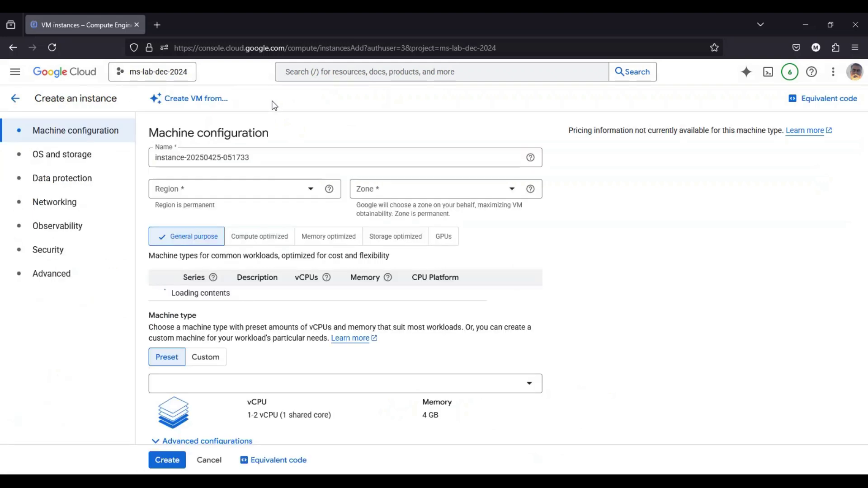
left_click_drag(258, 160, 147, 163)
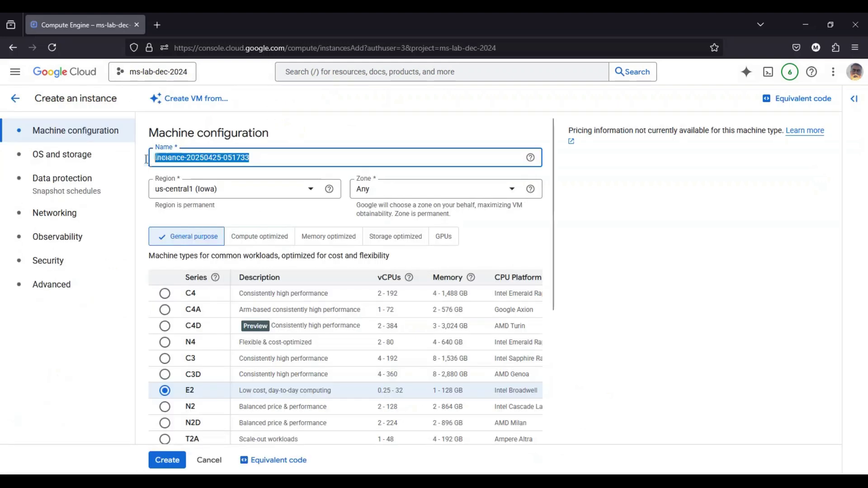
type("dem")
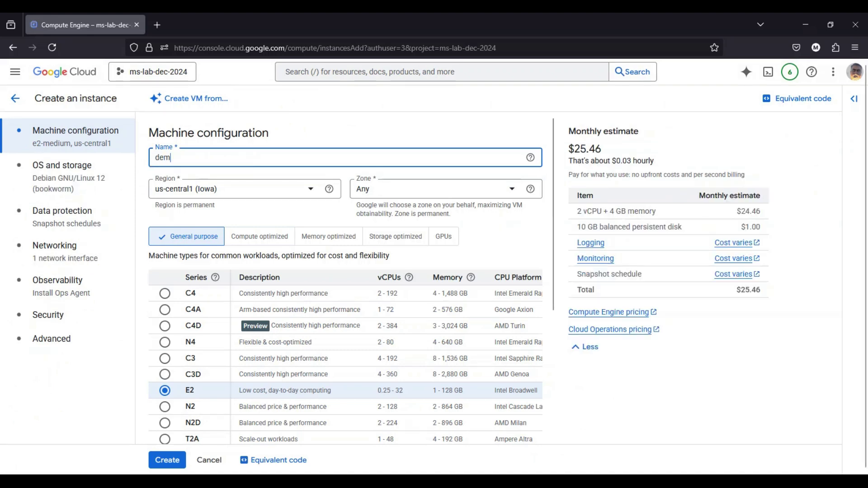
type("o-vm-1")
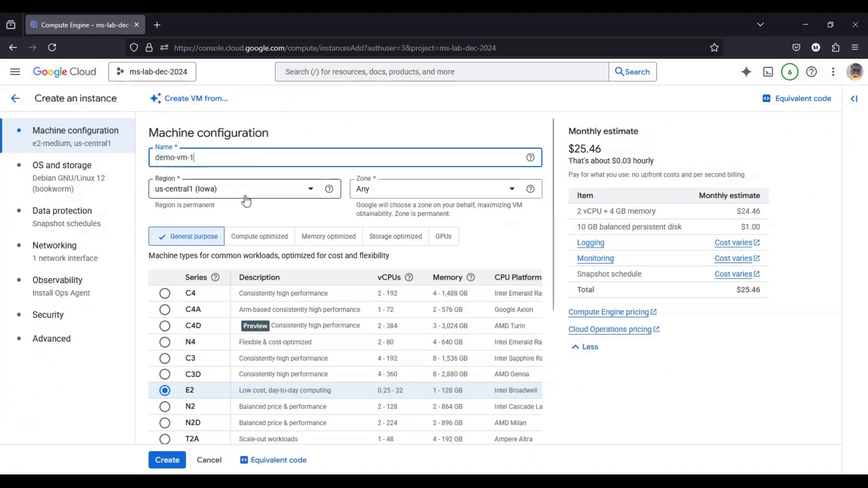
Step: Set the machine type of demo-vm-1 to e2-micro and its zone to us-central1-a
scroll(284, 367, "down", 5)
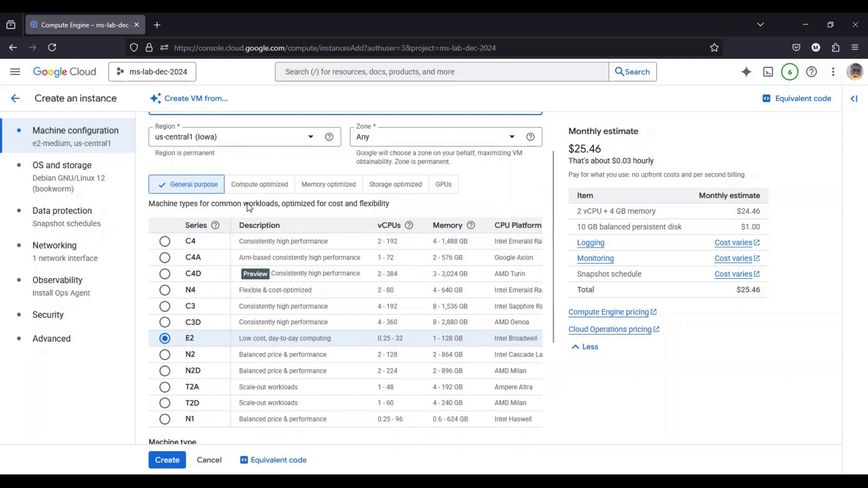
left_click(285, 366)
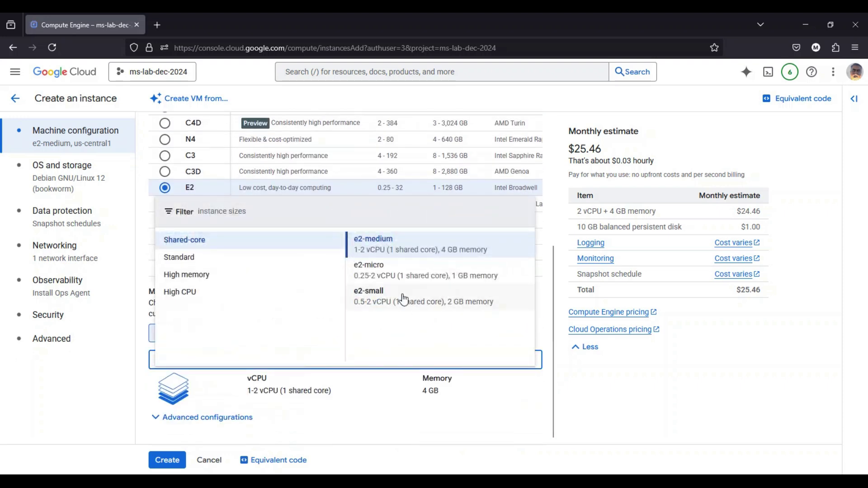
left_click(384, 279)
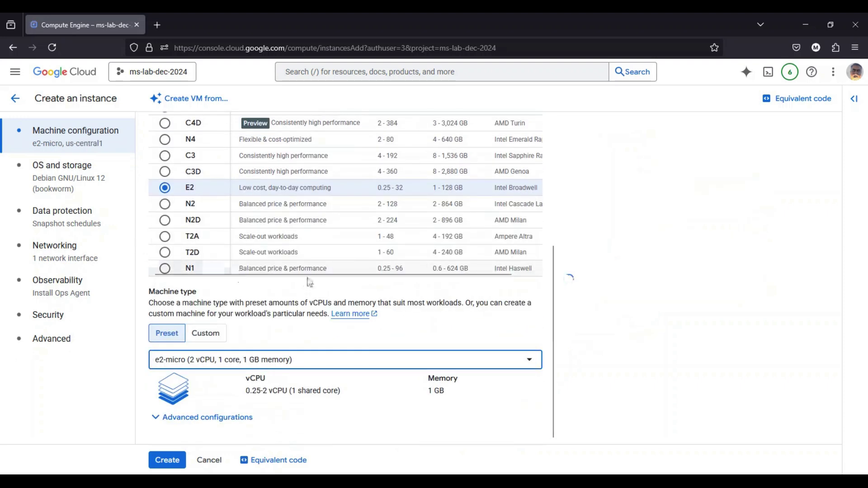
scroll(307, 281, "up", 5)
left_click(385, 195)
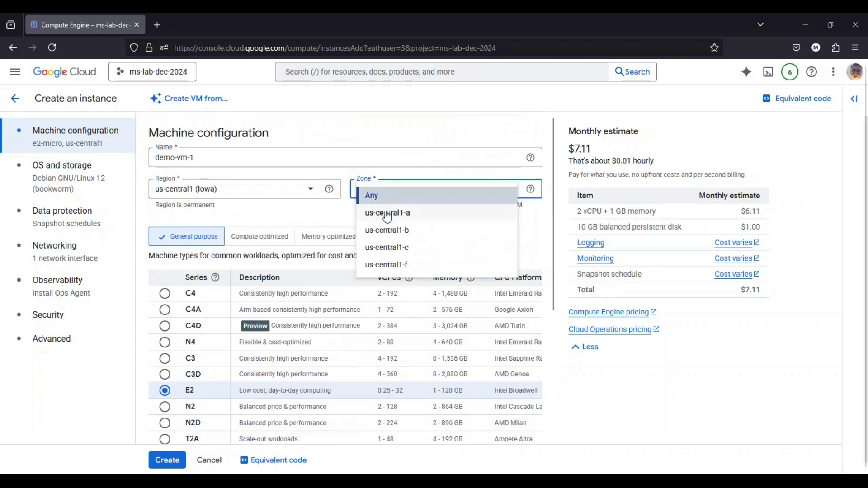
left_click(387, 213)
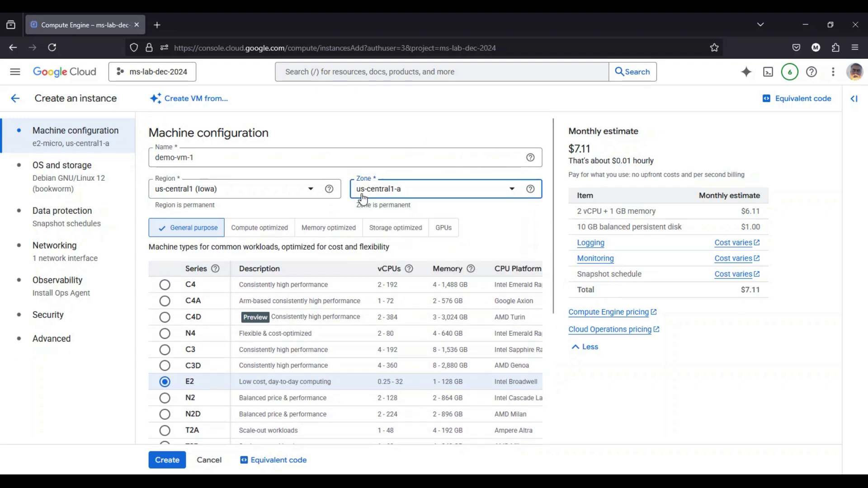
Step: Review the OS and storage settings of demo-vm-1 and set its data protection to No backups
scroll(270, 324, "down", 4)
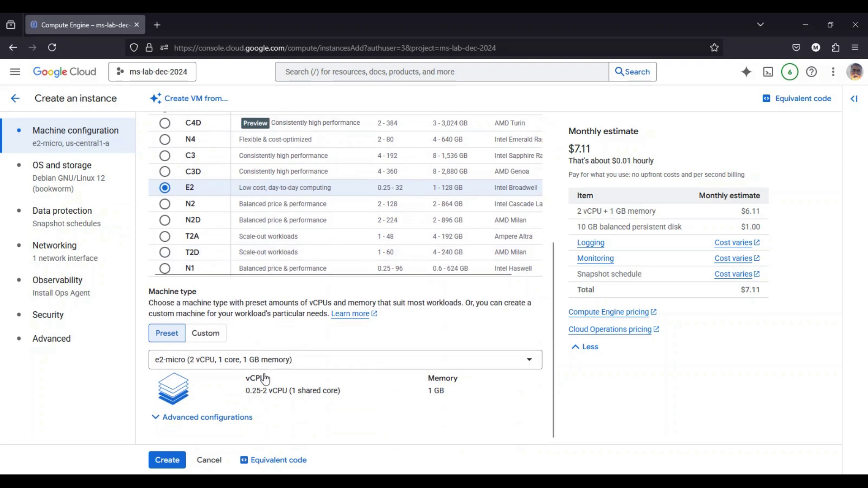
left_click(61, 185)
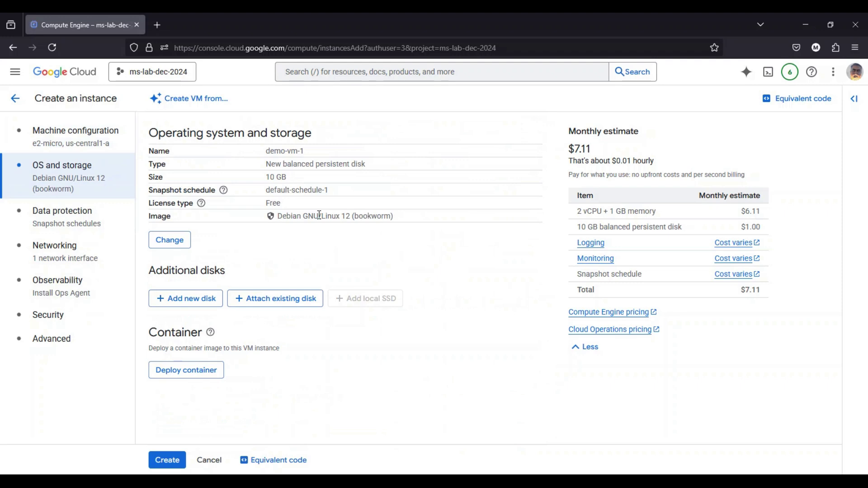
left_click(64, 233)
left_click(158, 317)
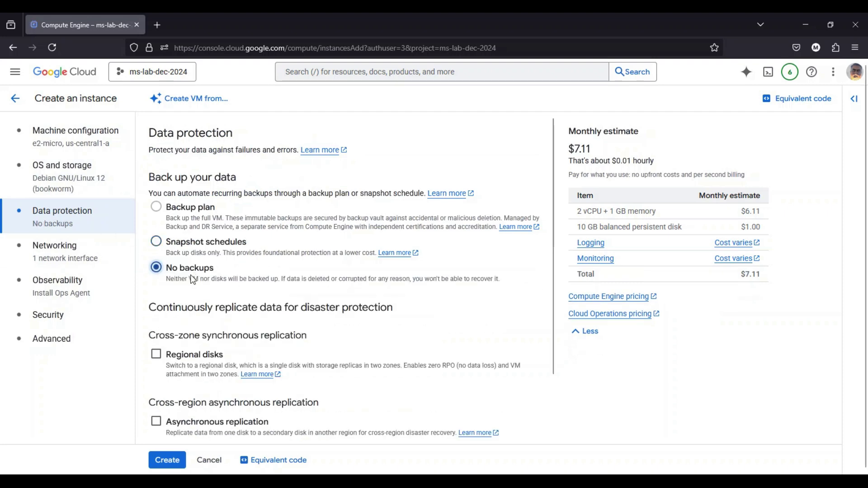
Step: Switch the network interface of demo-vm-1 from the default network to vpc-a and create the instance
left_click(72, 261)
scroll(345, 255, "down", 2)
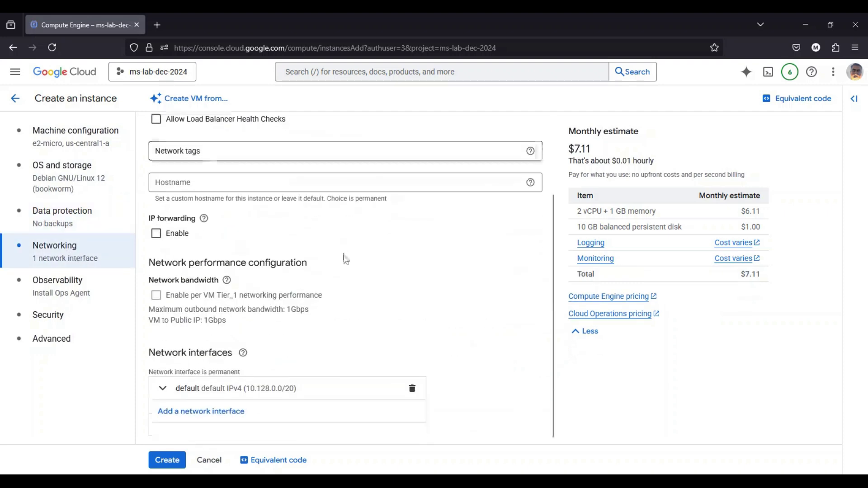
left_click(214, 393)
scroll(319, 313, "down", 5)
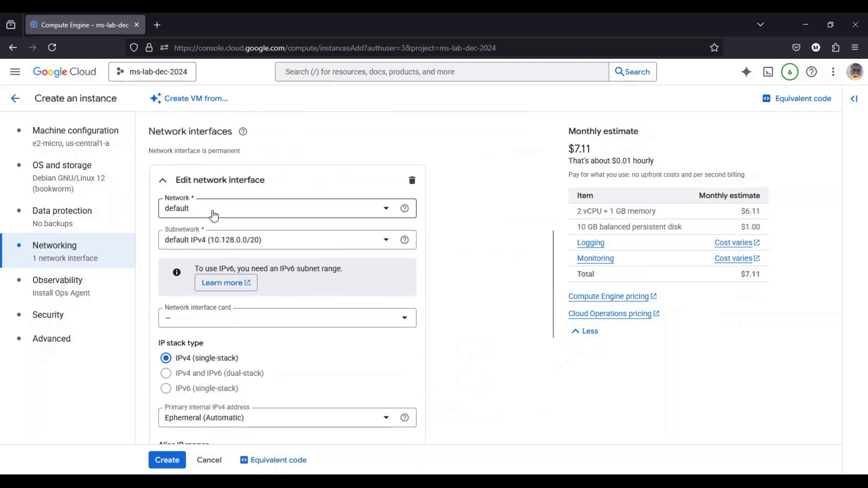
left_click(213, 211)
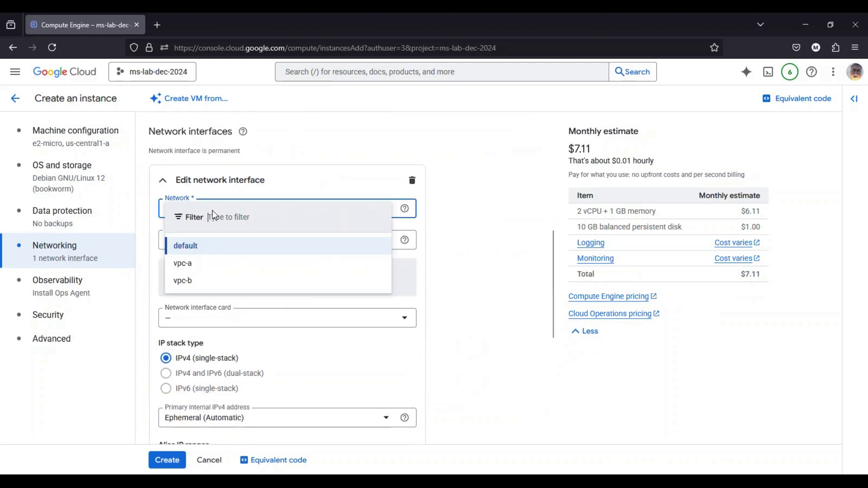
left_click(189, 267)
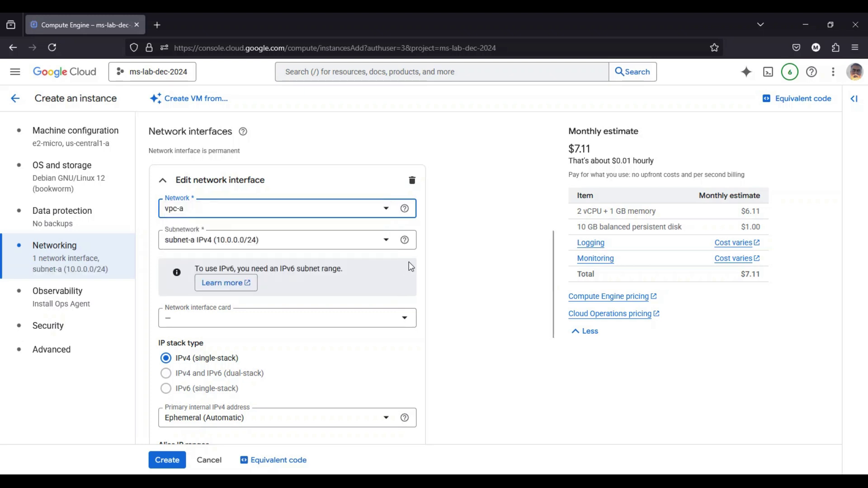
scroll(485, 259, "down", 6)
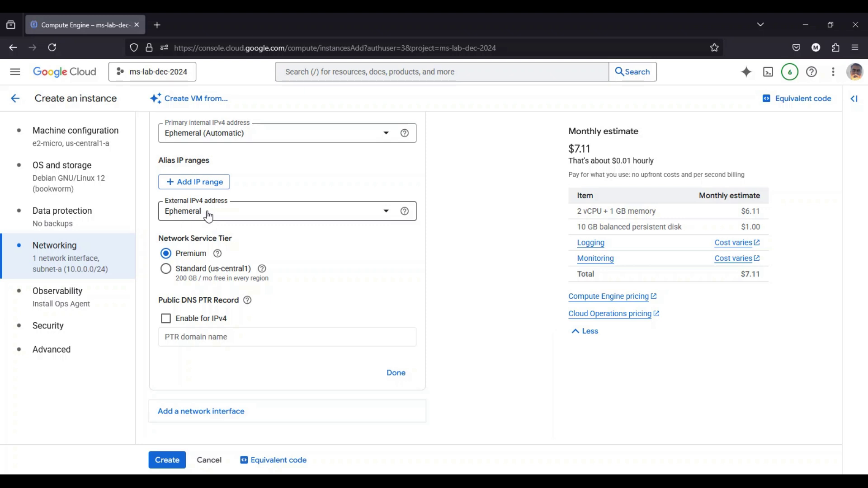
left_click(172, 463)
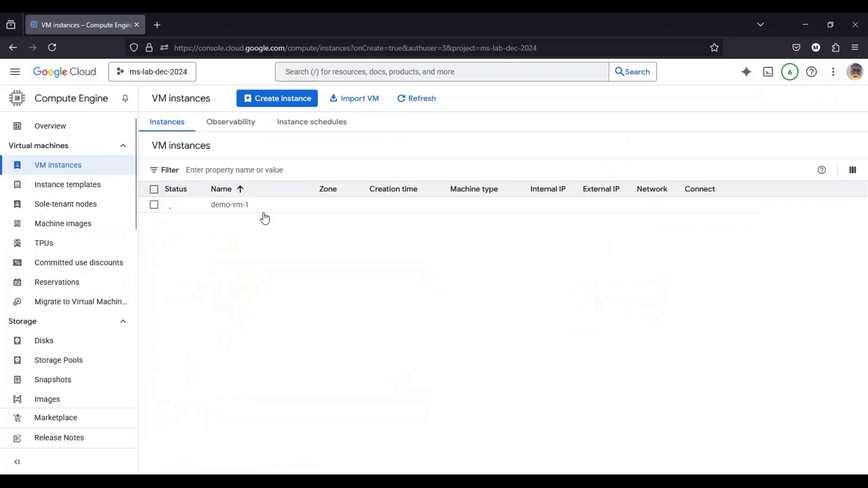
Step: Start creating a second VM instance and name it demo-vm-2
left_click(288, 103)
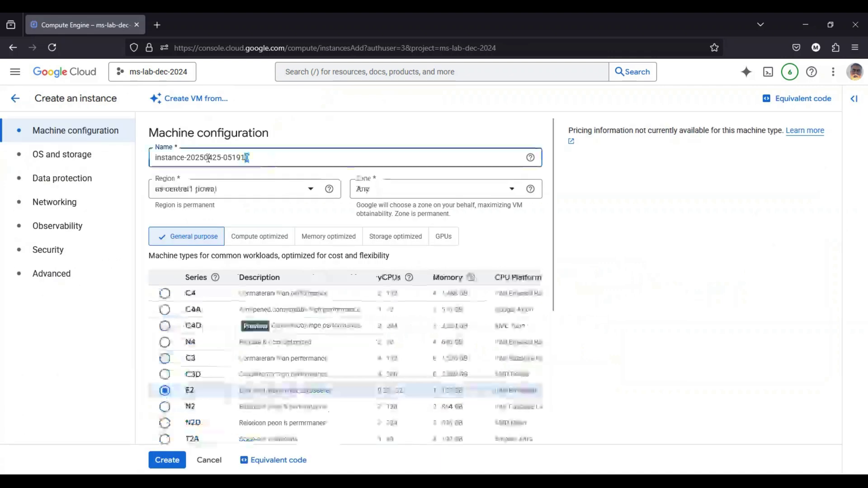
left_click_drag(254, 157, 146, 159)
type("de")
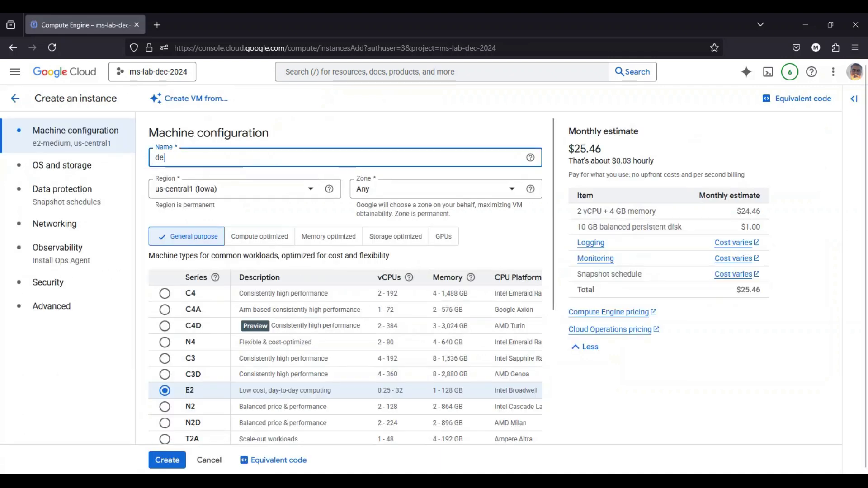
type("mo-vm-2")
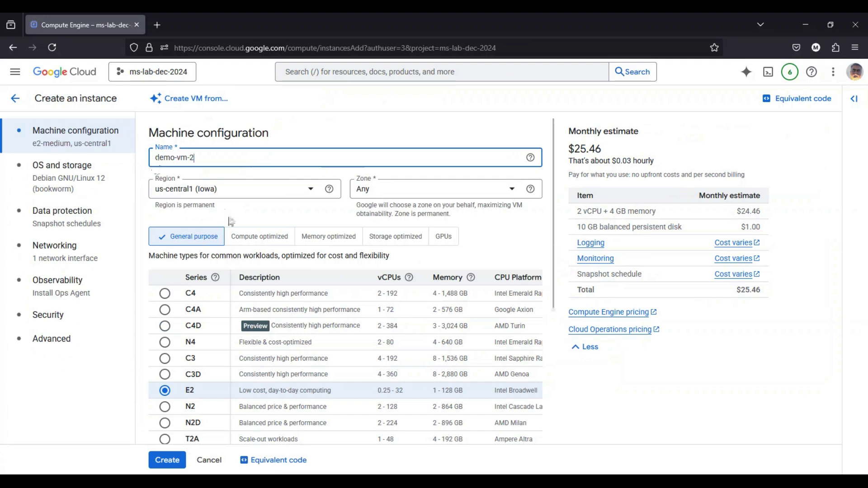
scroll(280, 360, "down", 4)
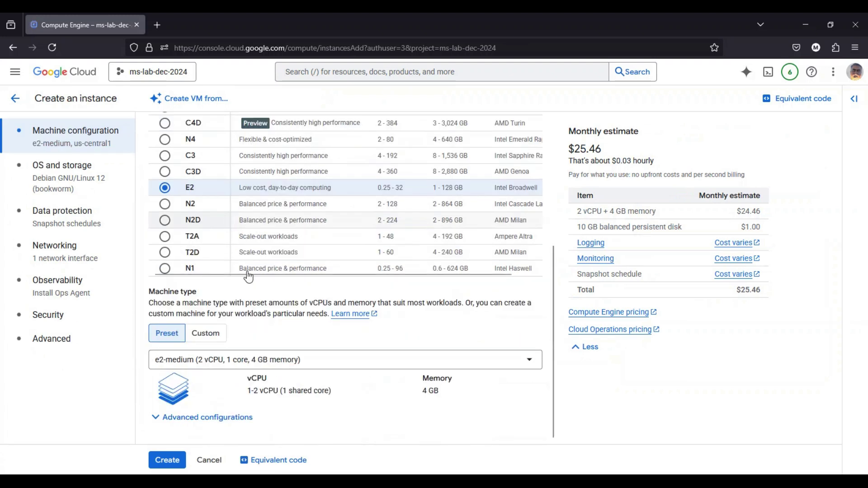
left_click(280, 359)
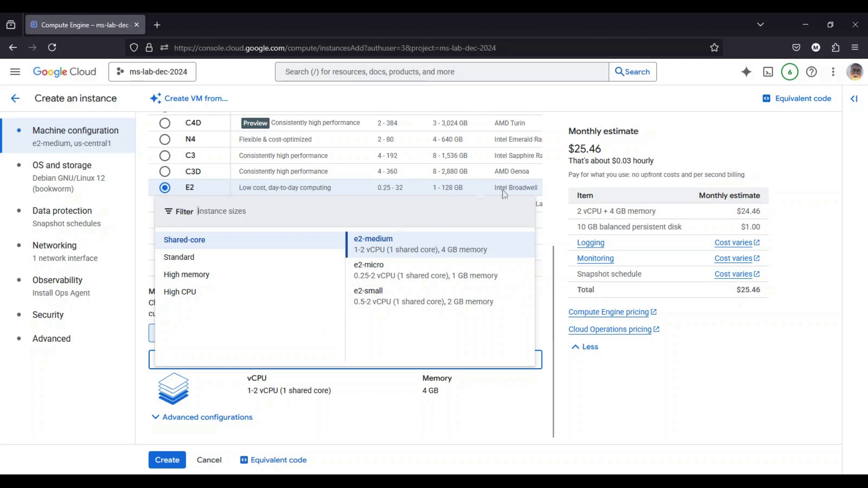
left_click(638, 110)
Step: Set the zone of demo-vm-2 to us-central1-a and its machine type to e2-micro
scroll(444, 190, "up", 4)
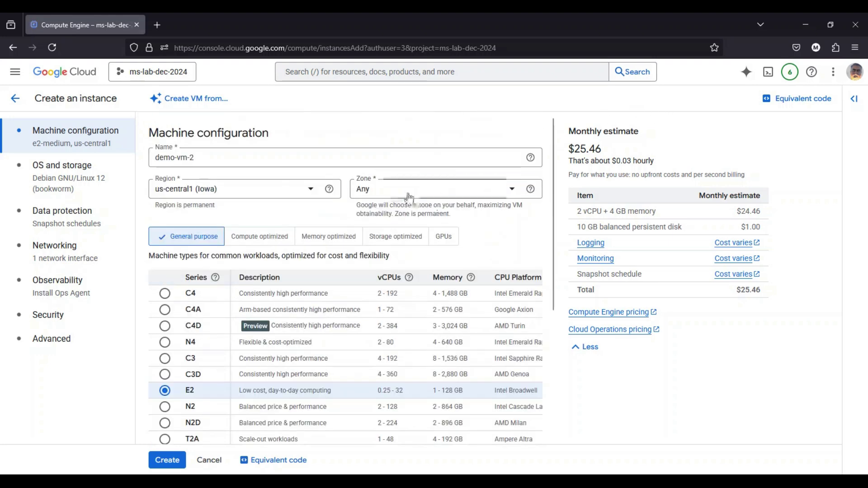
left_click(441, 189)
left_click(396, 214)
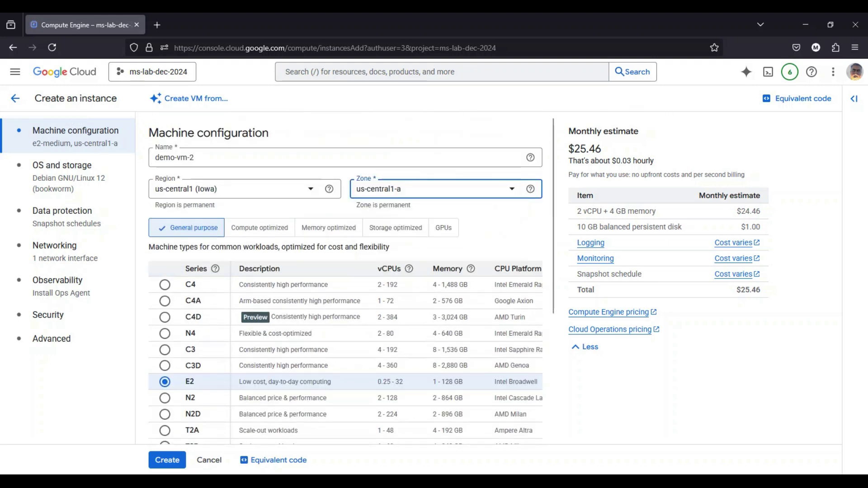
scroll(317, 247, "down", 5)
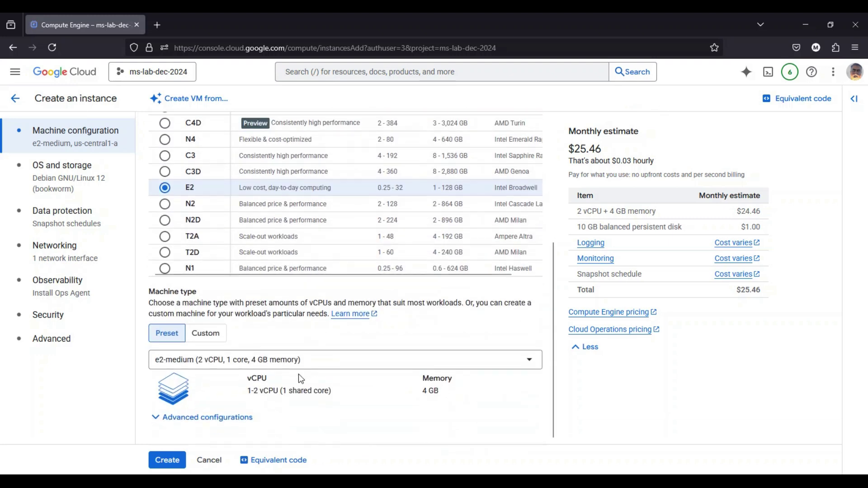
left_click(267, 365)
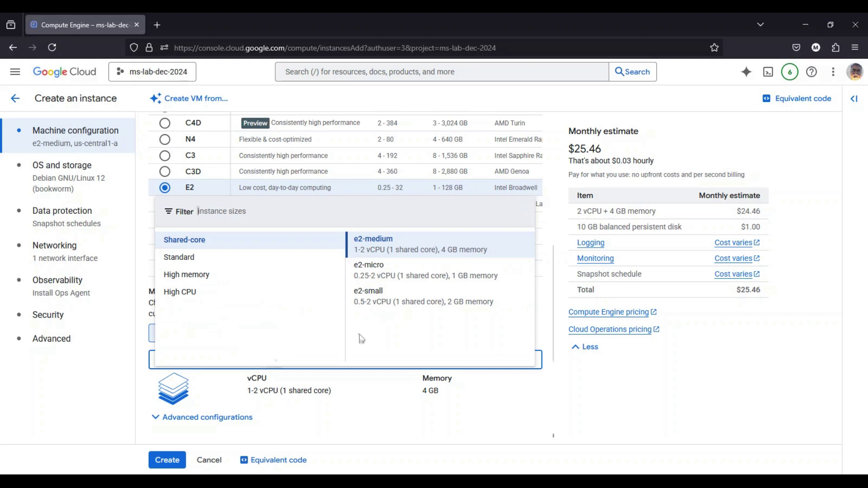
left_click(407, 278)
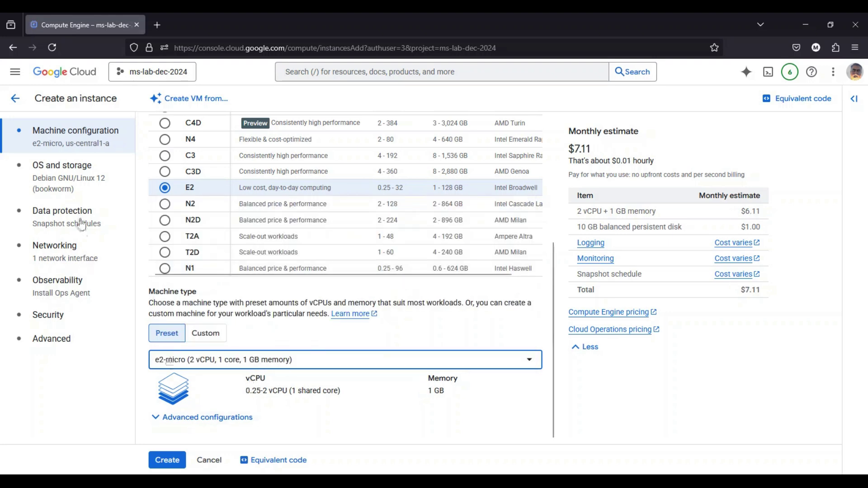
Step: Set the data protection of demo-vm-2 to No backups
left_click(70, 185)
left_click(86, 226)
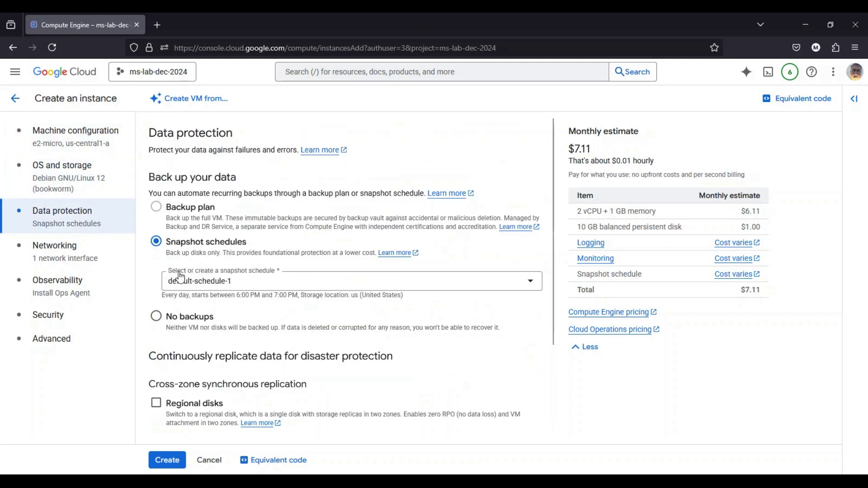
left_click(161, 322)
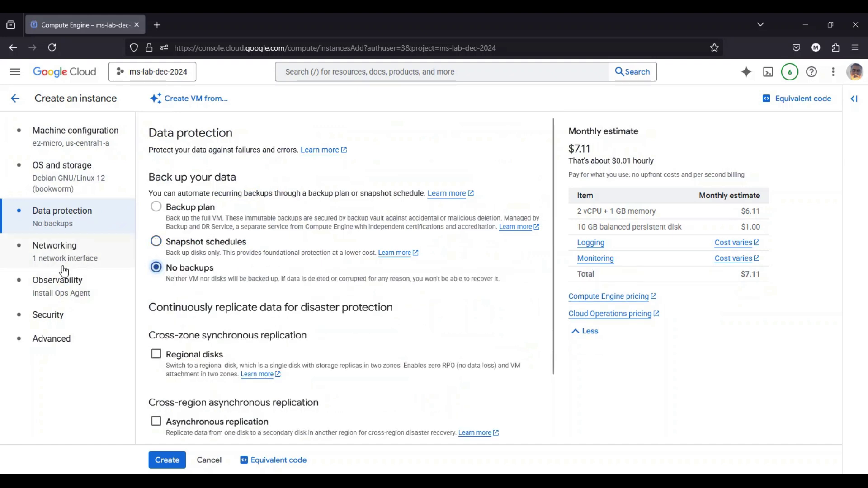
Step: Switch the network interface of demo-vm-2 from the default network to vpc-a and create the instance
left_click(58, 253)
scroll(240, 391, "down", 3)
mouse_move(243, 353)
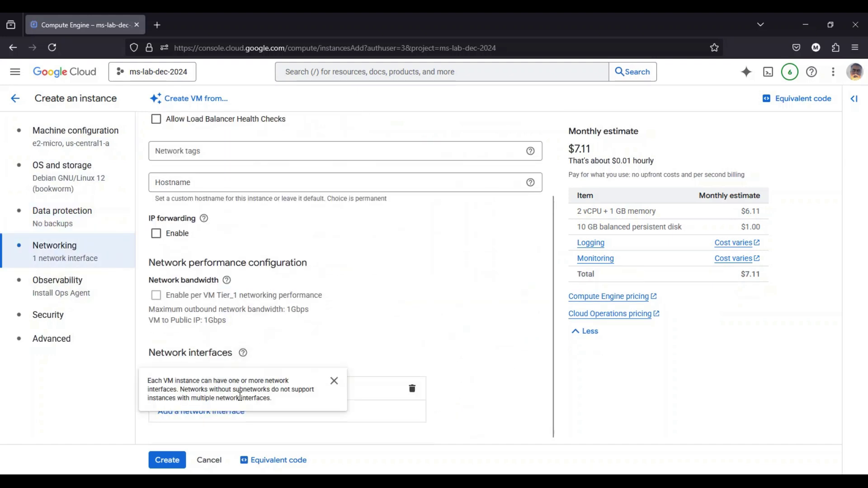
left_click(368, 384)
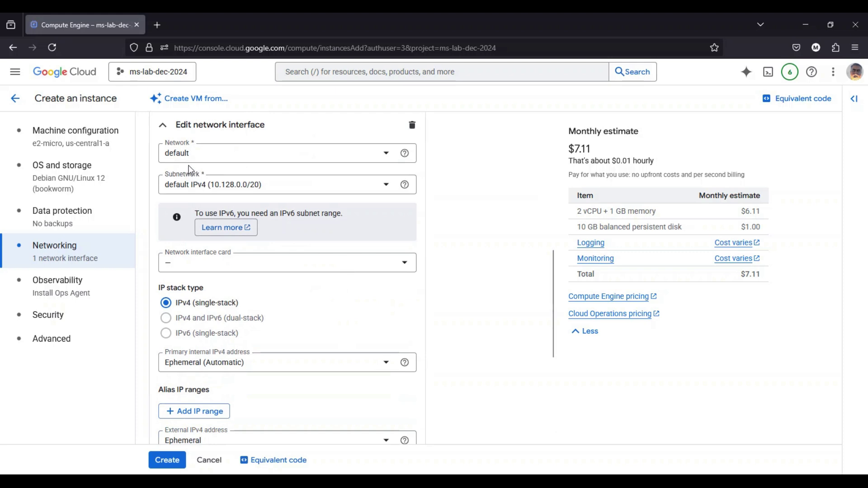
left_click(190, 156)
left_click(193, 206)
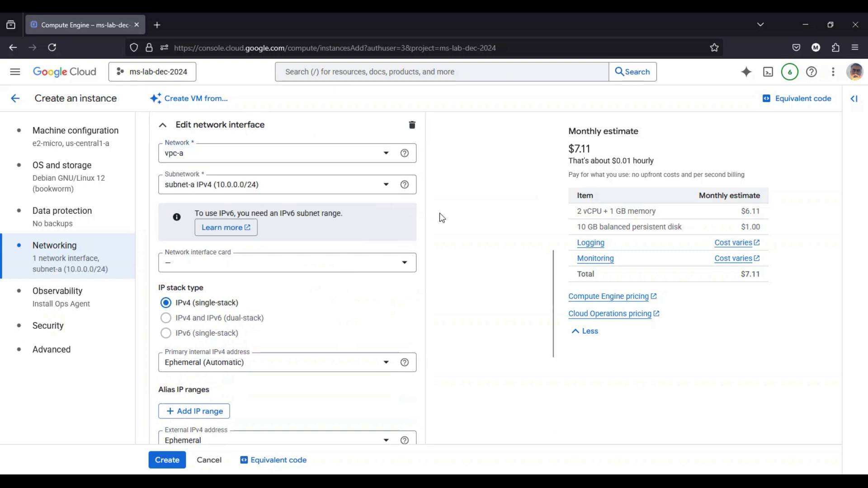
left_click(171, 462)
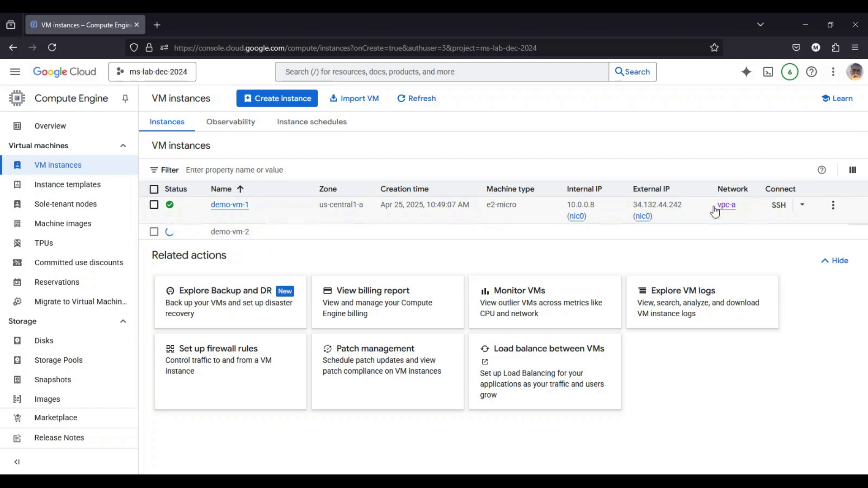
Step: Open an SSH session to demo-vm-1 and switch to the root user with sudo su -
left_click(775, 208)
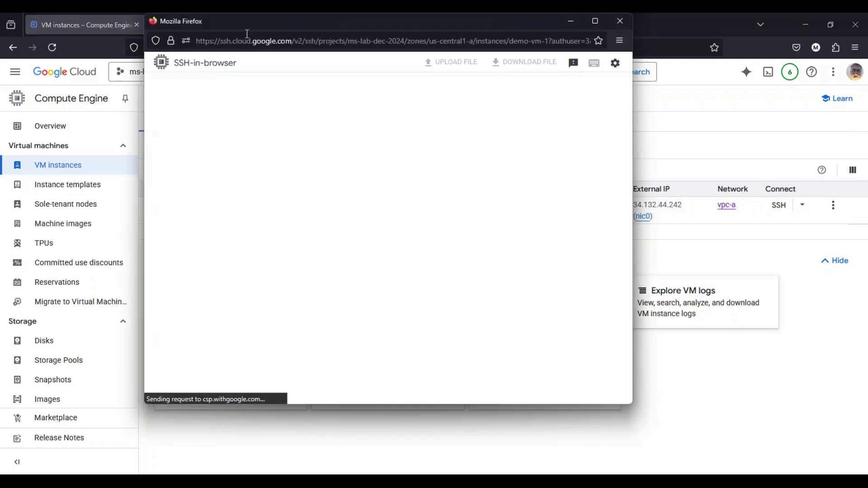
left_click_drag(248, 26, 135, 38)
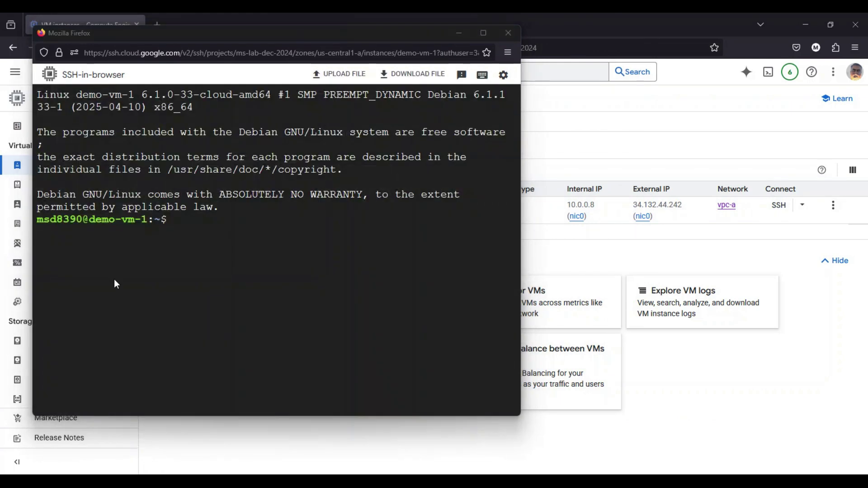
key("ctrl+l")
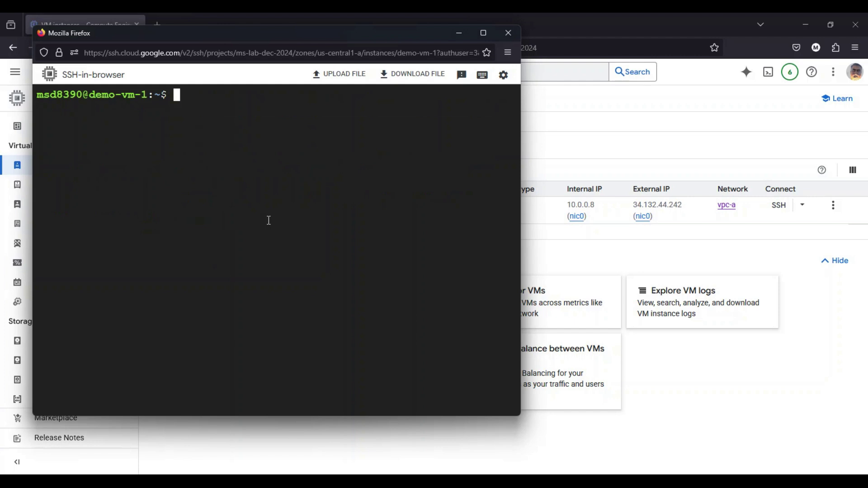
type("sudo su -")
key("Return")
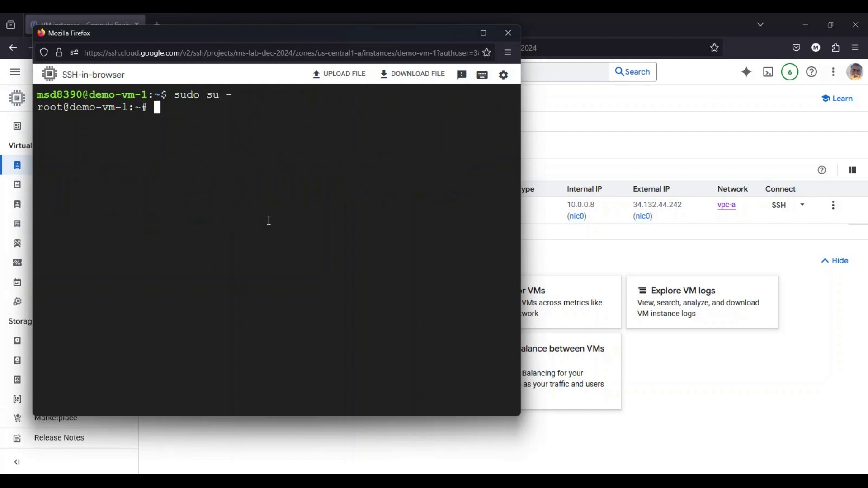
Step: Install the Apache web server on demo-vm-1 with apt install apache2 -y
key("ctrl+l")
type("apa")
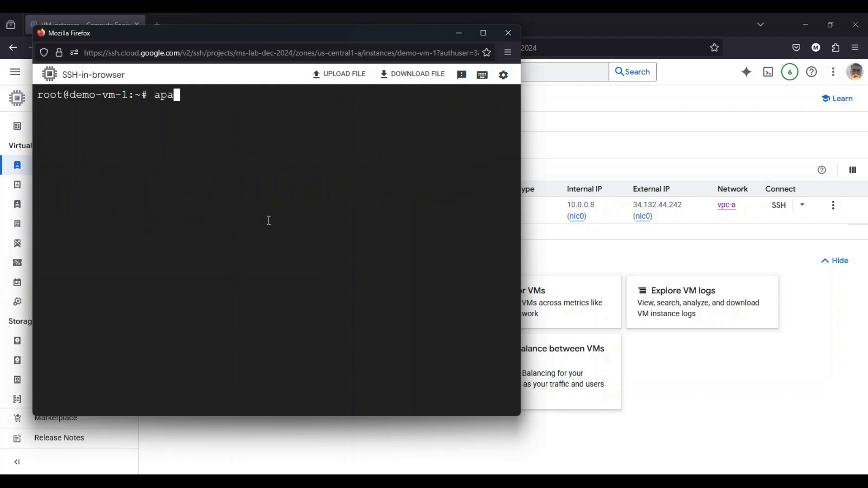
key("BackSpace")
type("t install ")
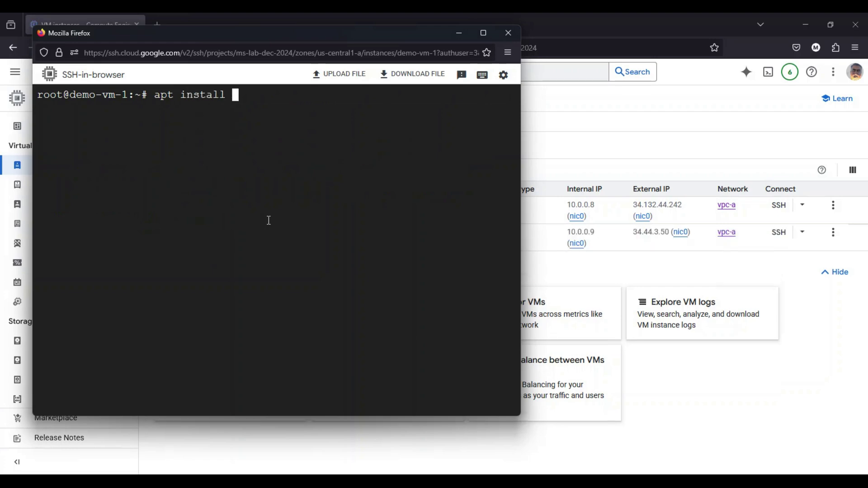
type("apache2 -y")
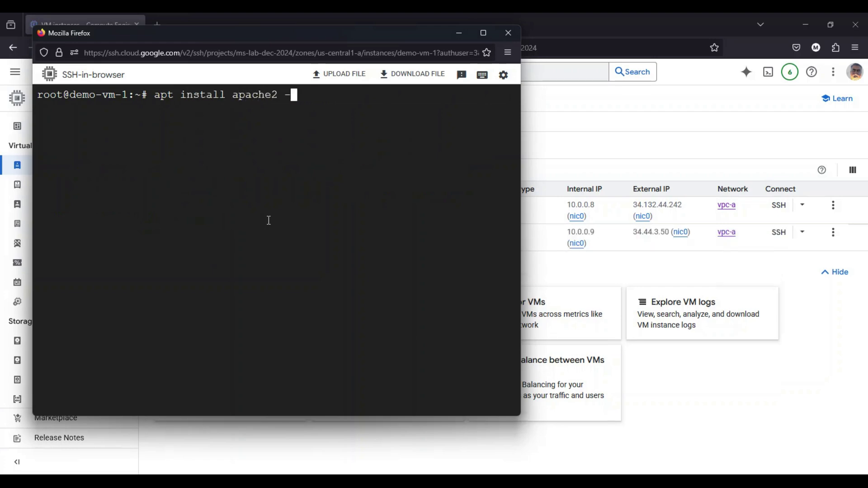
key("Return")
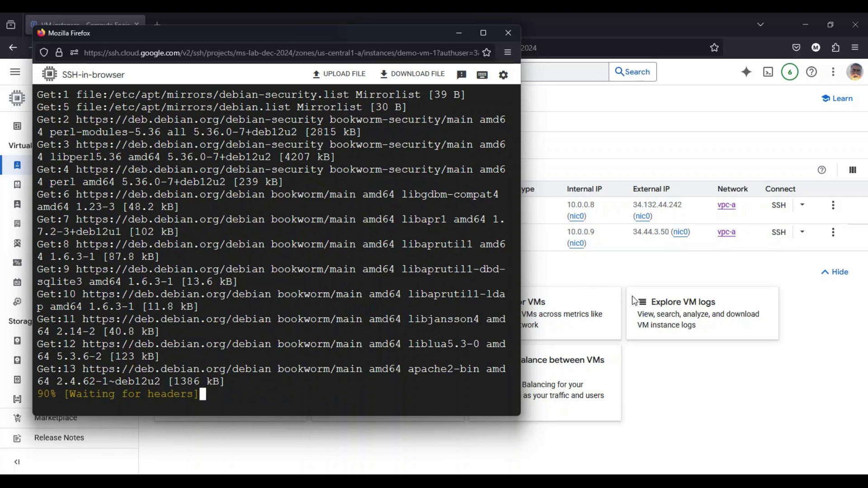
Step: Open an SSH session to demo-vm-2 beside the demo-vm-1 session and switch to the root user with sudo su -
left_click(705, 385)
left_click(778, 232)
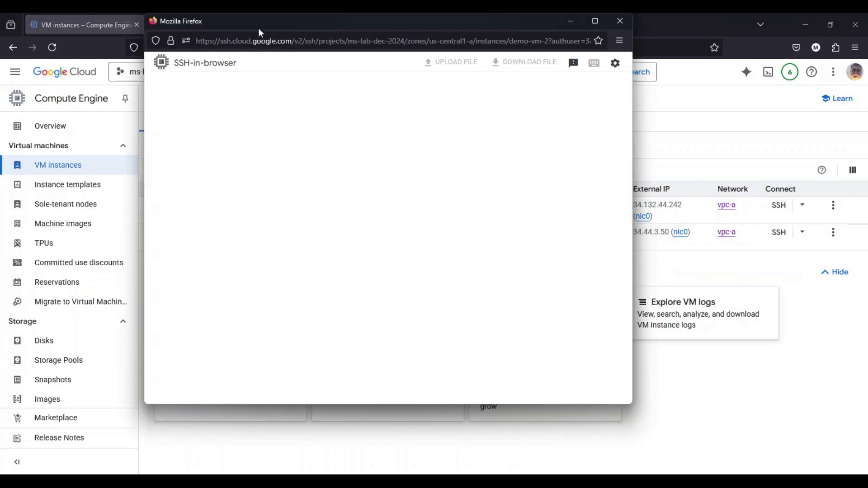
left_click_drag(260, 28, 465, 52)
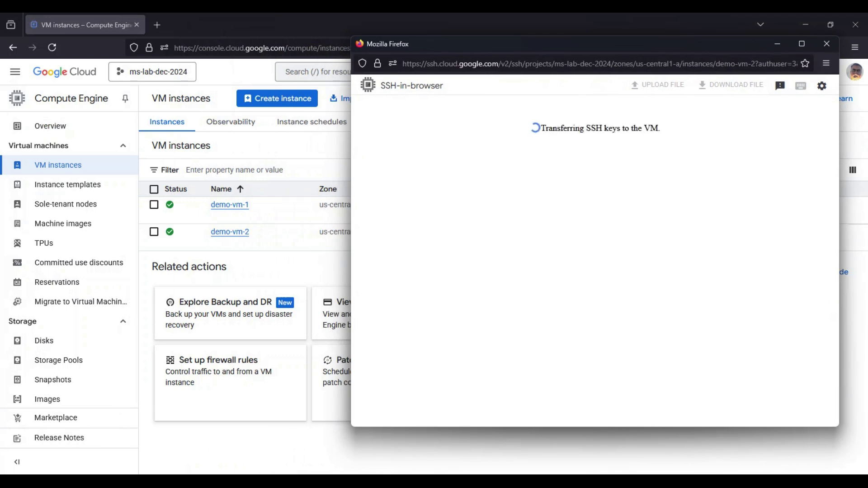
left_click(149, 481)
left_click(135, 455)
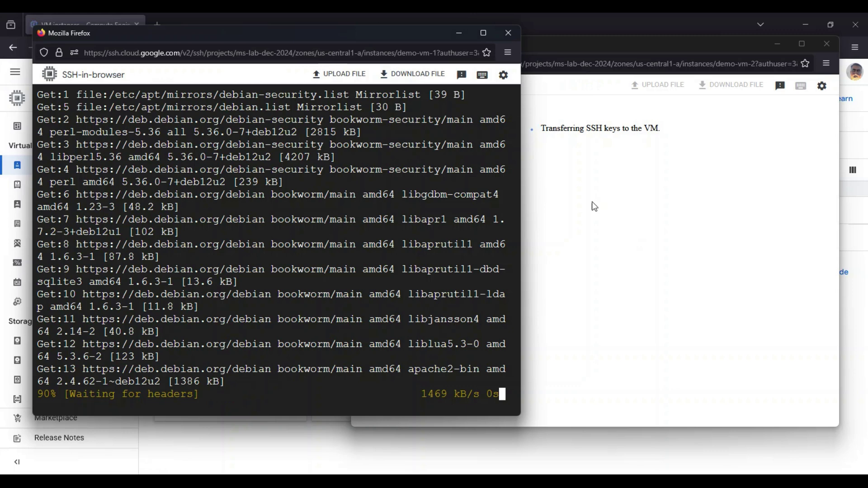
left_click(562, 47)
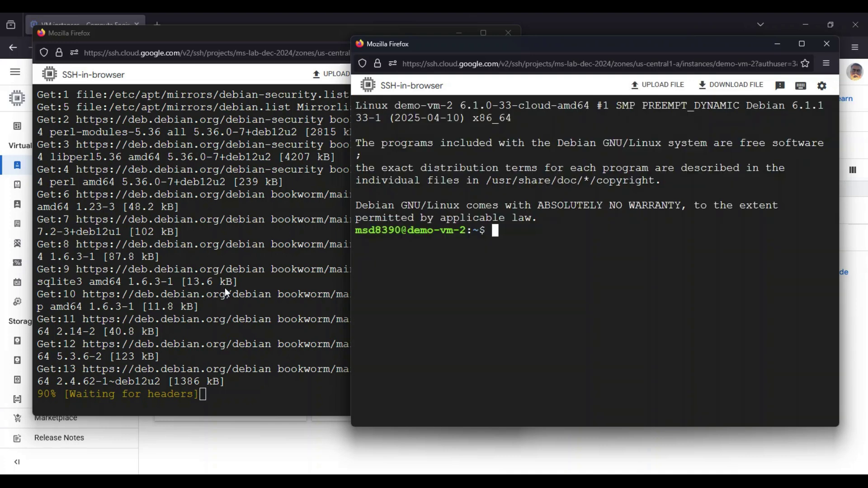
key("ctrl+l")
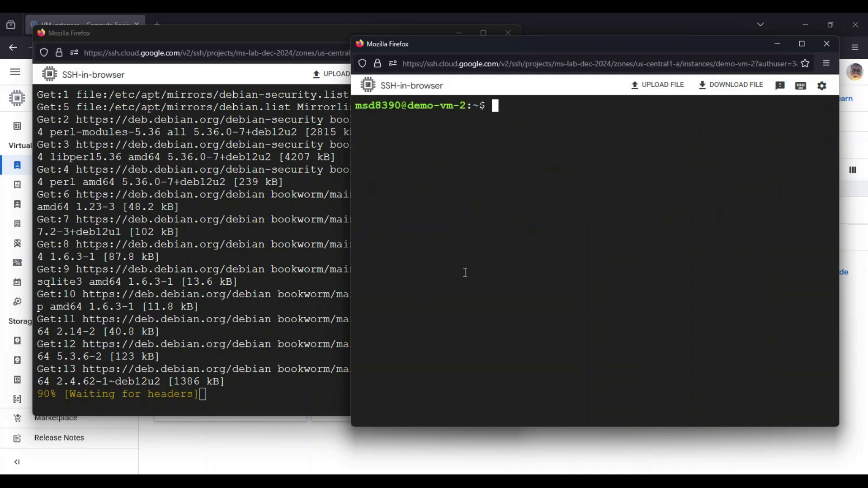
type("sudo su -")
key("Return")
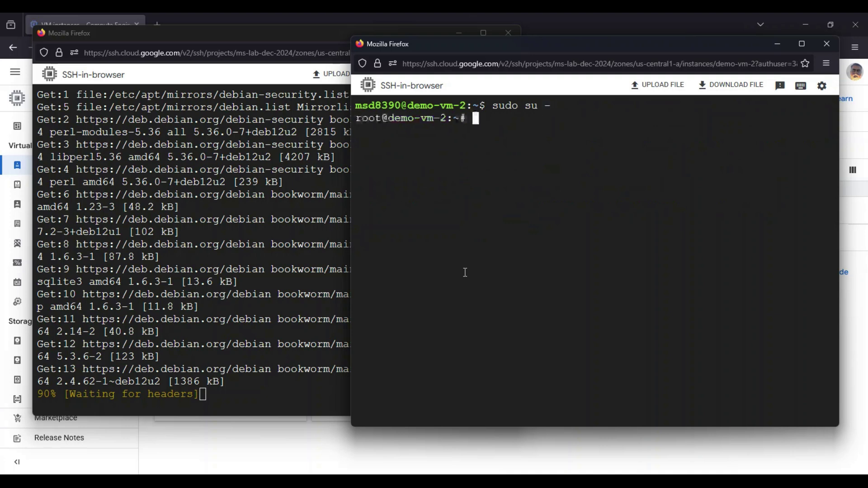
Step: Install the Apache web server on demo-vm-2 with apt install apache2 -y
type("apach")
key("BackSpace")
key("BackSpace")
key("BackSpace")
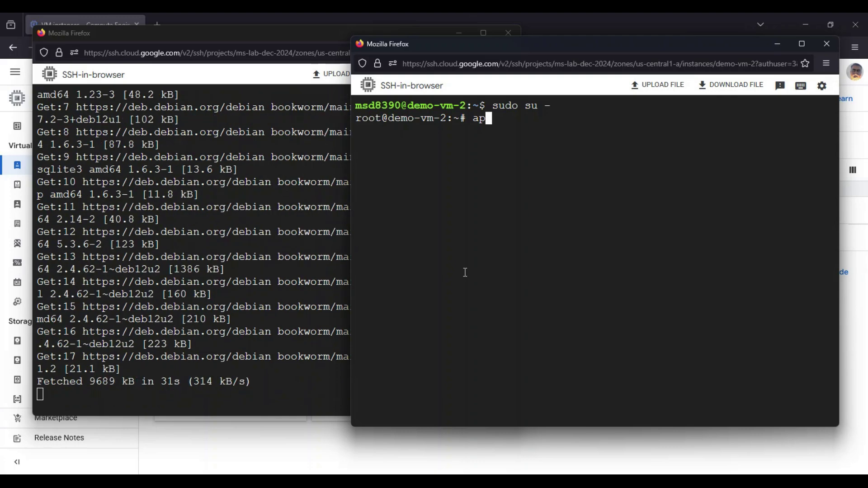
type("t ")
type("ap")
key("BackSpace")
key("BackSpace")
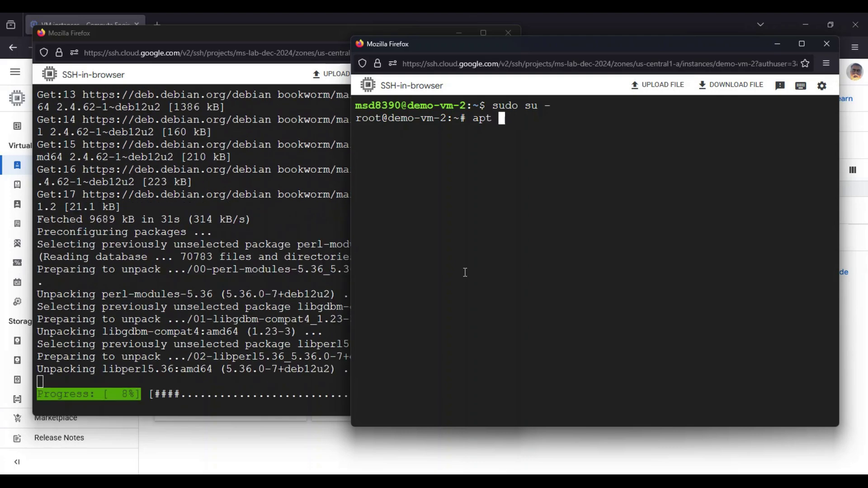
type("install a")
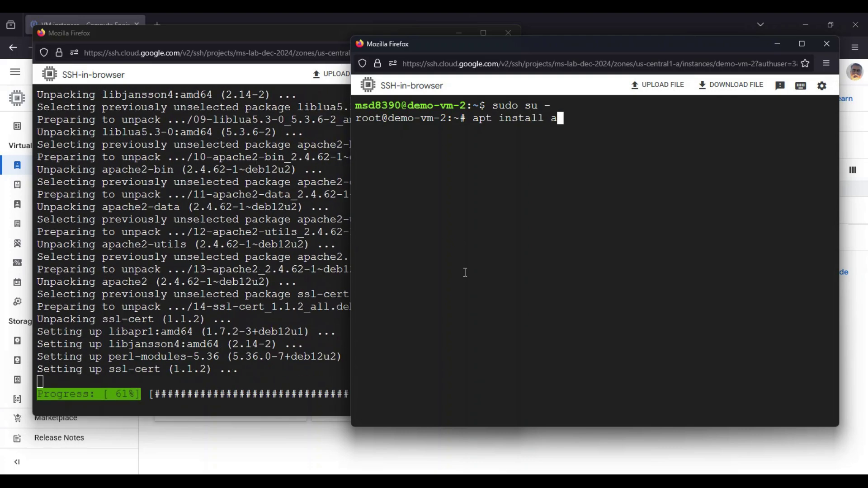
type("pache2 -y")
key("Return")
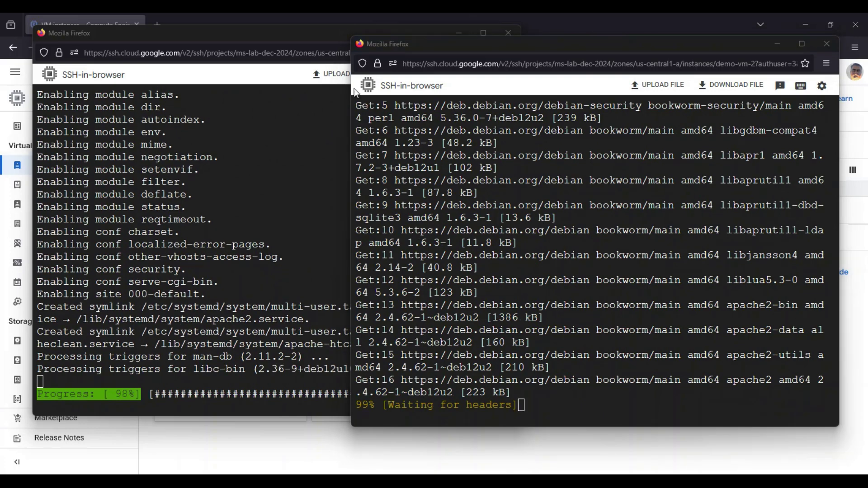
Step: Bring both SSH sessions back in front of the VM instances list and clear the demo-vm-1 terminal
left_click(289, 18)
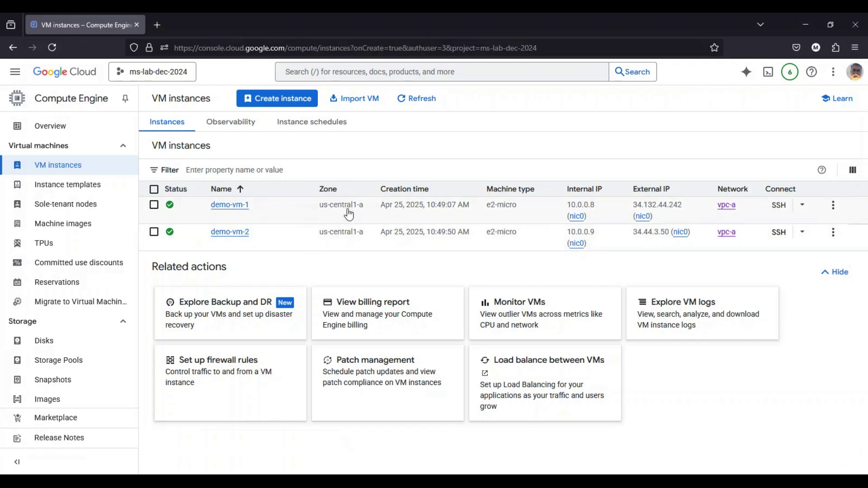
mouse_move(149, 479)
left_click(152, 427)
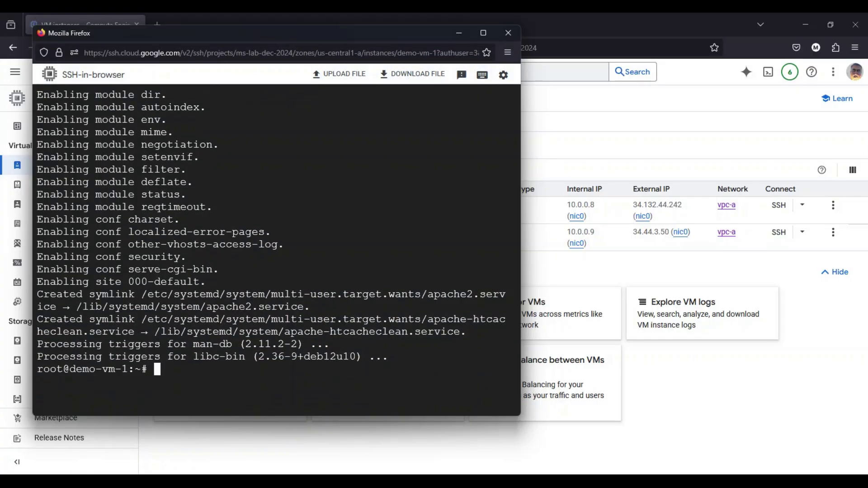
left_click(237, 421)
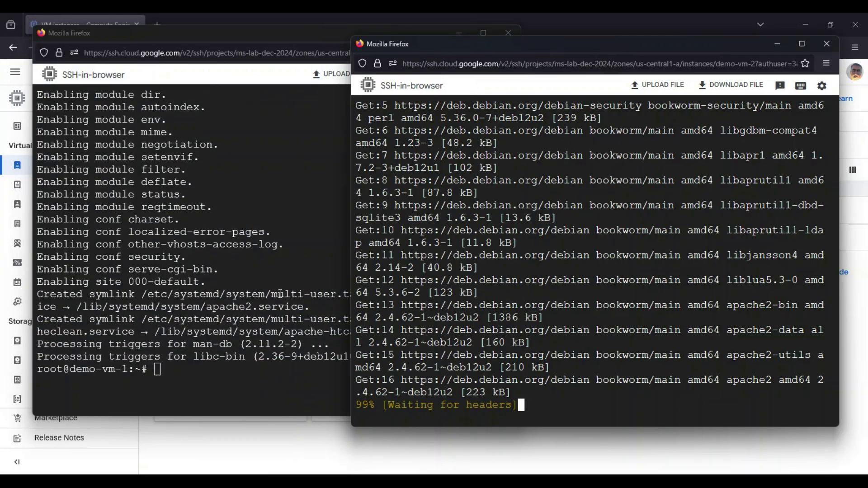
left_click(193, 251)
key("ctrl+l")
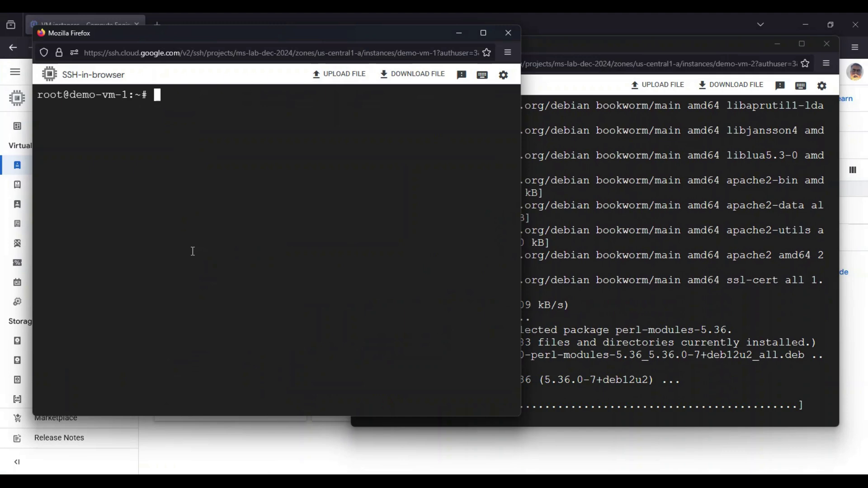
Step: Empty the default web page on demo-vm-1 with cp /dev/null /var/www/html/index.html
type("cp /")
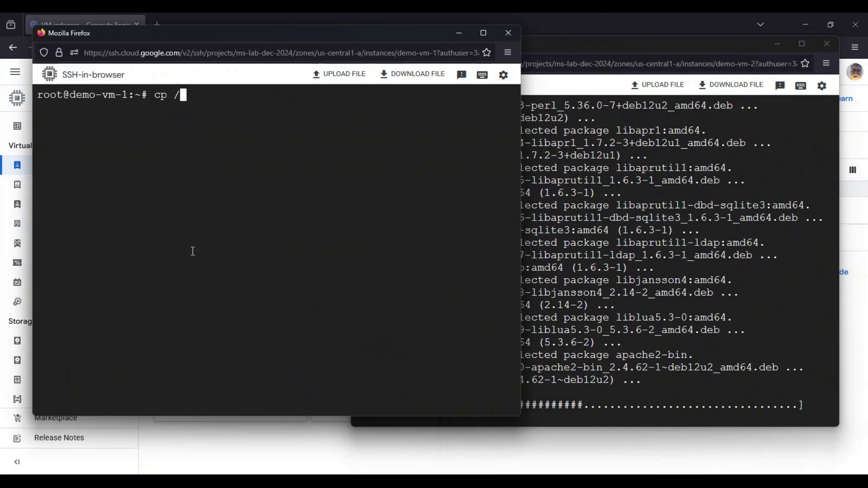
type("dev/n")
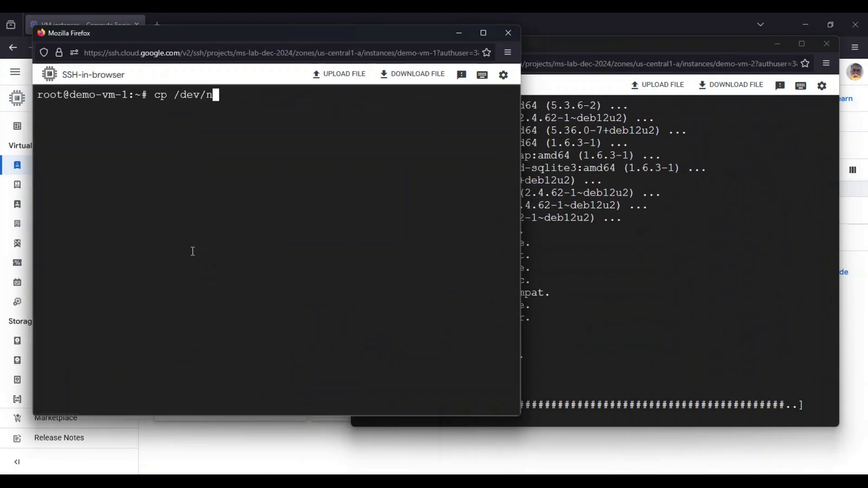
type("ull ")
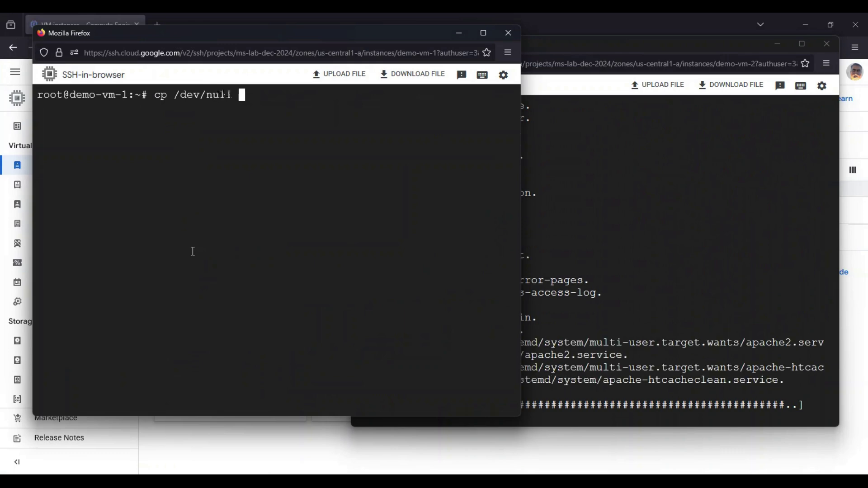
type("/var/")
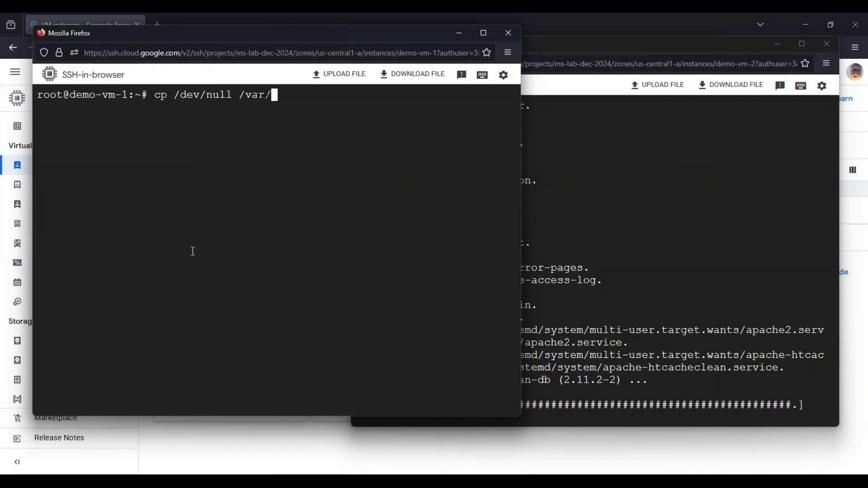
type("www/html/index.html")
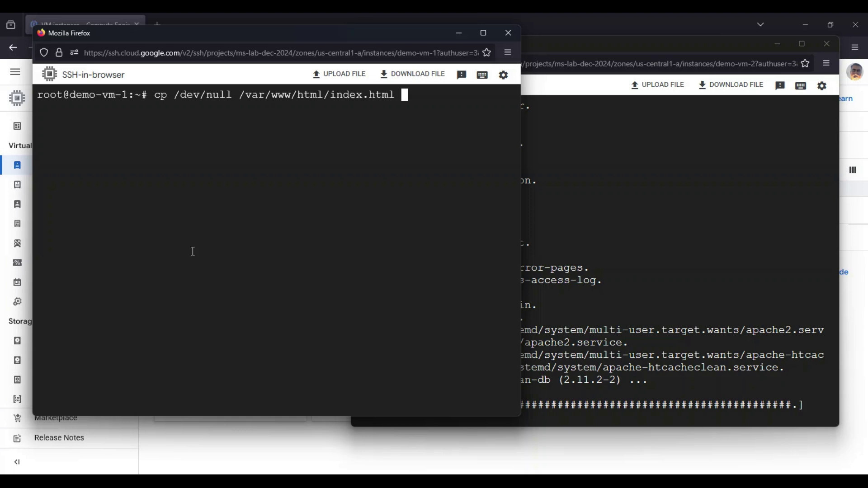
key("Return")
Step: Open /var/www/html/index.html in the vi editor on demo-vm-1
type("vi")
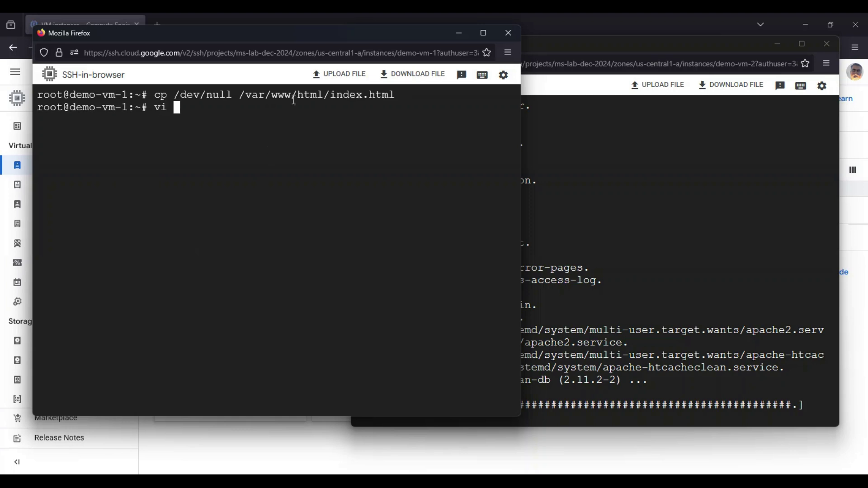
double_click(295, 100)
key("ctrl+c")
right_click(268, 156)
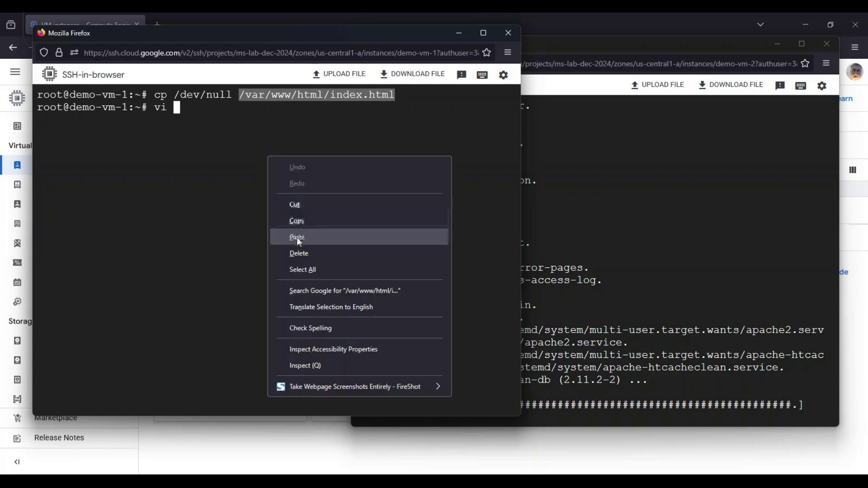
left_click(299, 239)
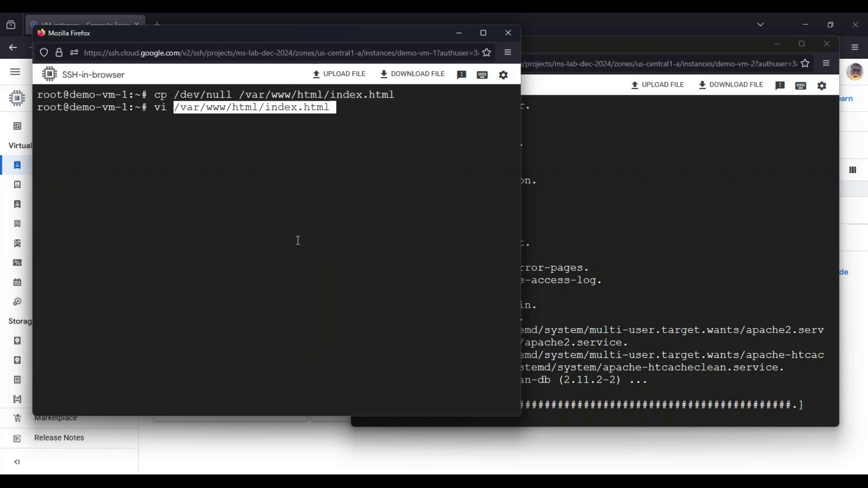
key("Return")
Step: Write <h1>WEB1</h1> into demo-vm-1's index.html, then save the file and quit vi
type("i")
type("<>")
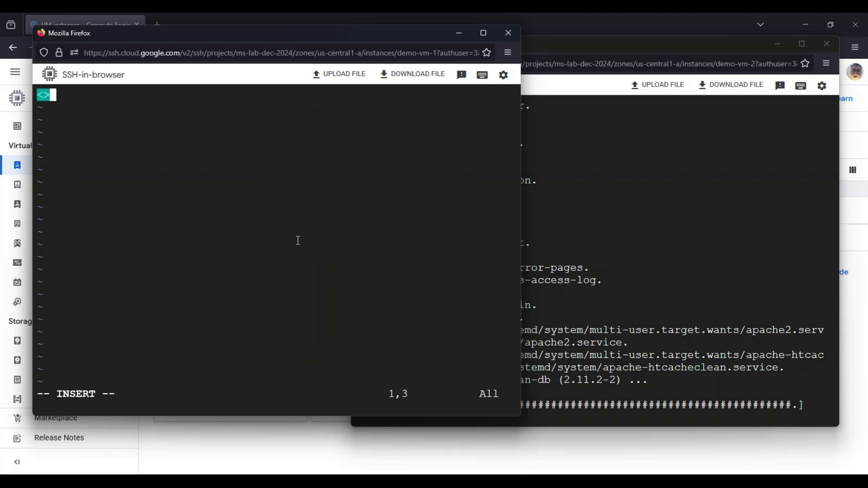
key("Left")
type("h1")
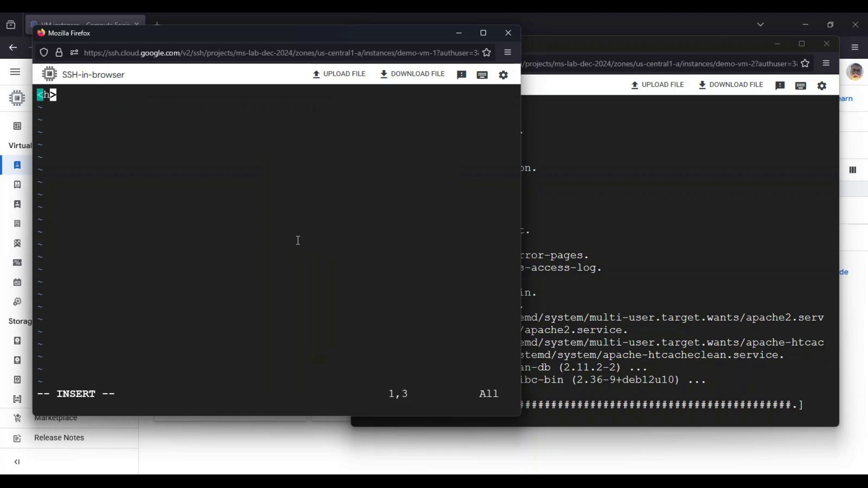
key("Right")
type("WEB1")
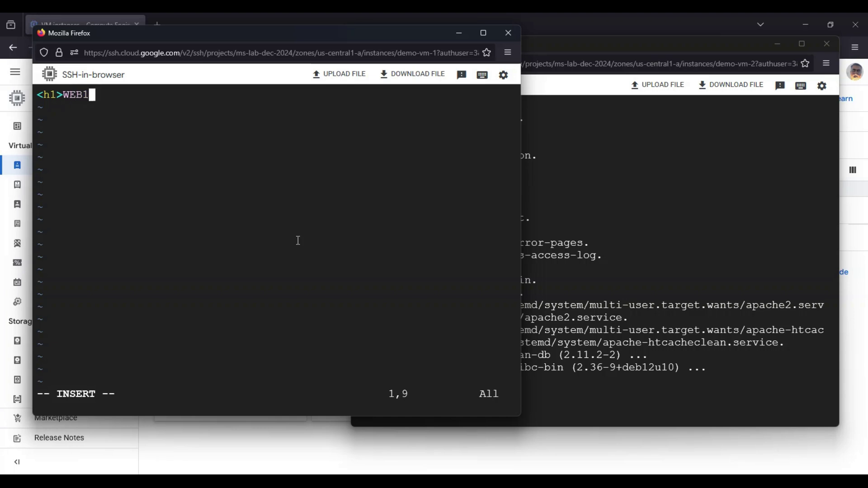
type("</h>")
key("Left")
type("/h1")
key("Escape")
type(":wq")
key("Return")
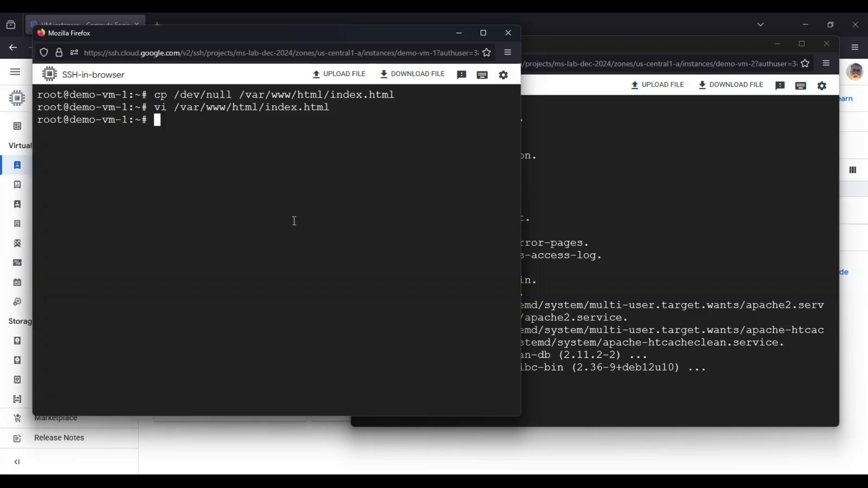
Step: Empty the default web page on demo-vm-2 by reusing demo-vm-1's command cp /dev/null /var/www/html/index.html
left_click_drag(157, 96, 389, 95)
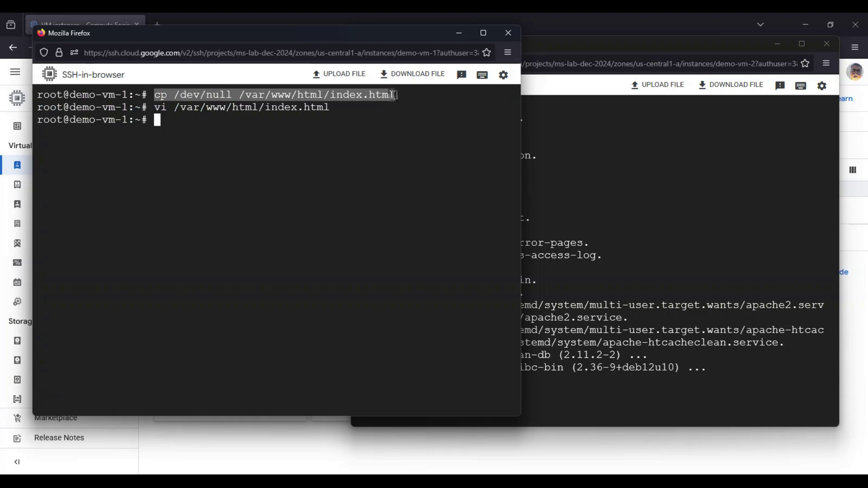
left_click(674, 200)
right_click(561, 210)
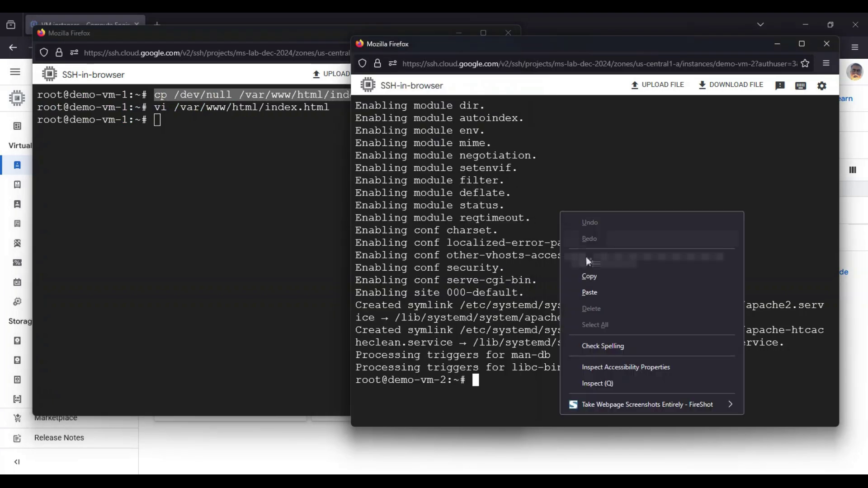
left_click(596, 292)
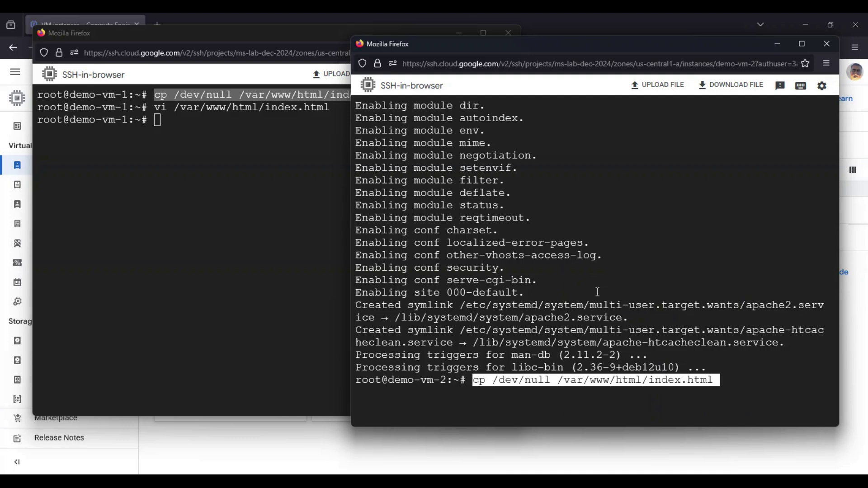
key("Return")
Step: Open /var/www/html/index.html in vi on demo-vm-2, reusing the command from the demo-vm-1 session
left_click_drag(155, 107, 330, 107)
right_click(662, 189)
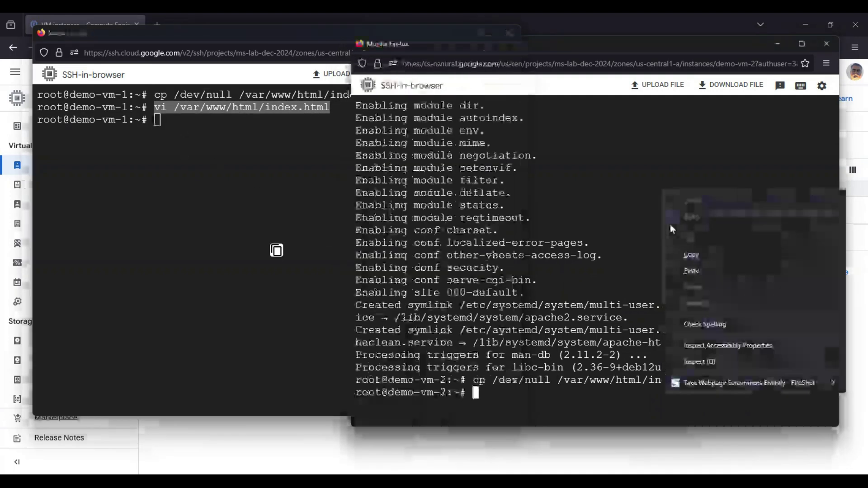
left_click(692, 271)
key("Return")
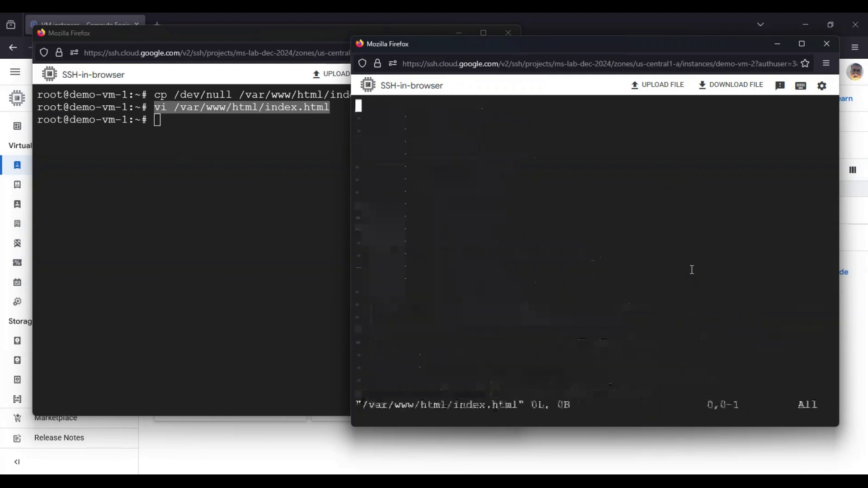
Step: Write <h1>WEB2</h1> into demo-vm-2's index.html, then save the file and quit vi
type("i<>")
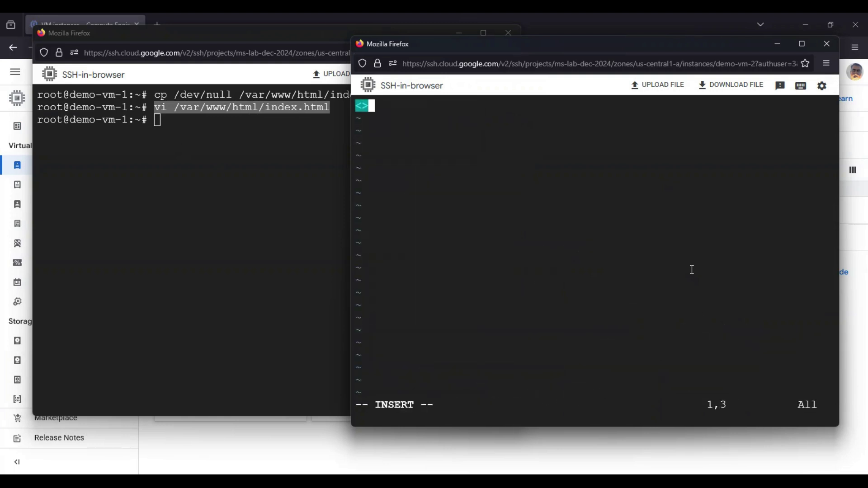
key("Left")
type("h1")
key("Right")
type("WEB2")
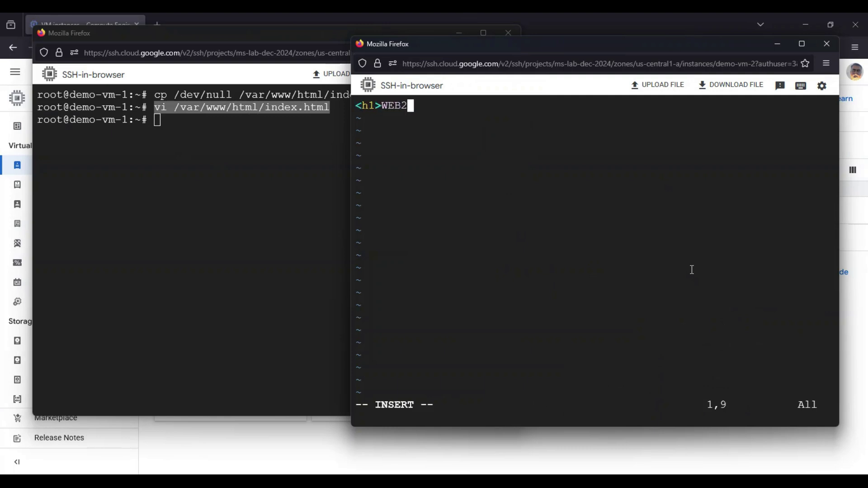
type("<>")
key("Left")
type("/h1")
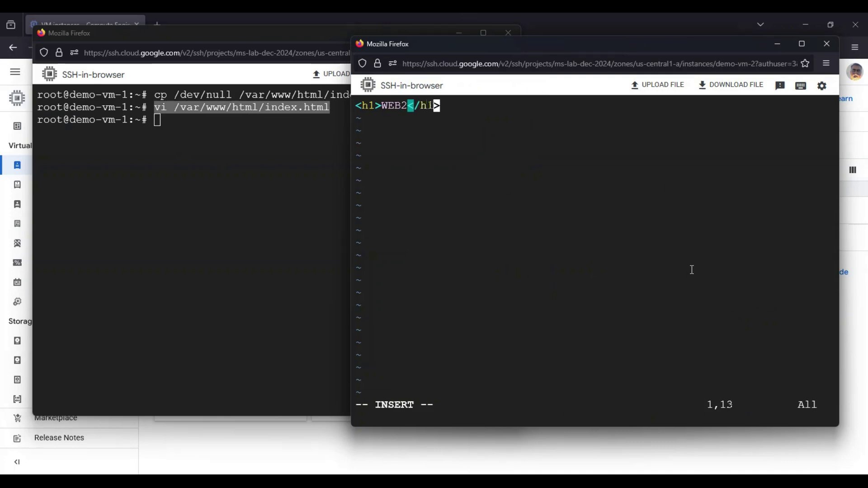
key("Escape")
type(":wq")
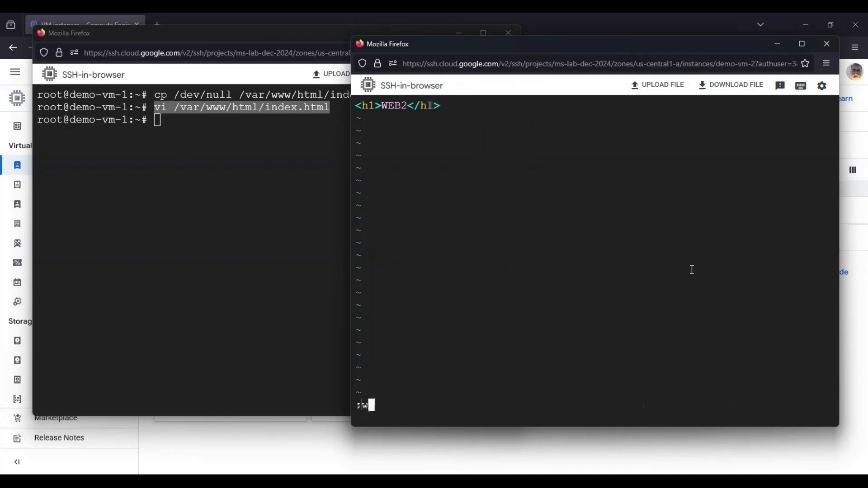
key("Return")
Step: Copy demo-vm-1's external IP from the VM instances list and load it in a new browser tab to check its page
left_click(316, 22)
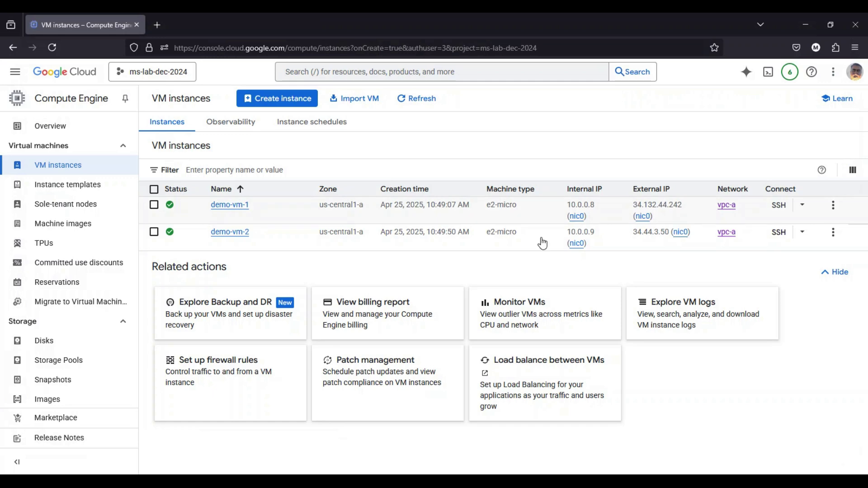
left_click(660, 217)
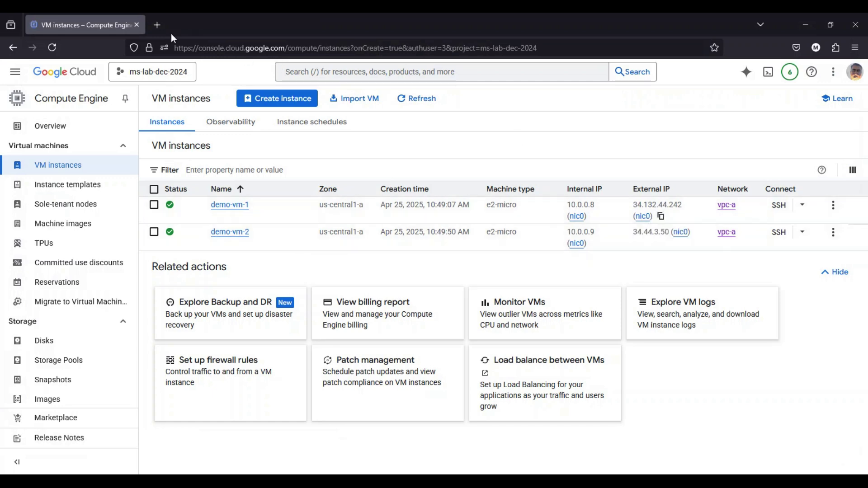
left_click(157, 25)
key("ctrl+v")
key("Return")
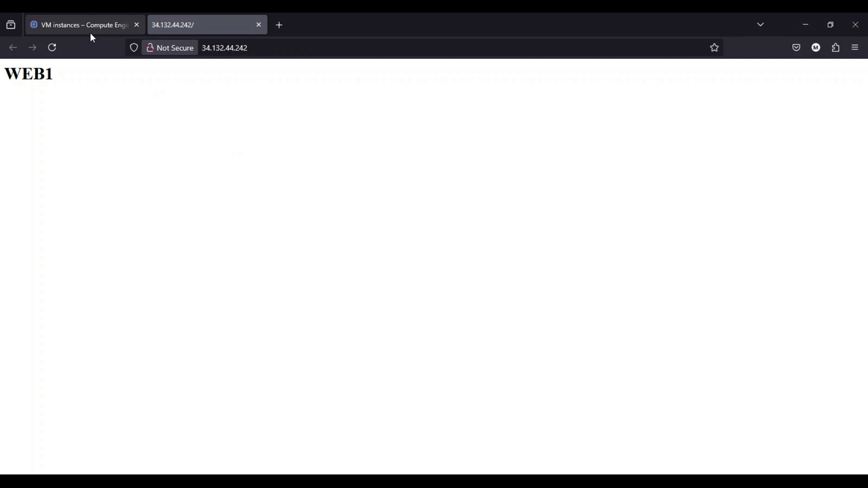
Step: Copy demo-vm-2's external IP from the VM instances list and load it in another browser tab to check its page
left_click(90, 32)
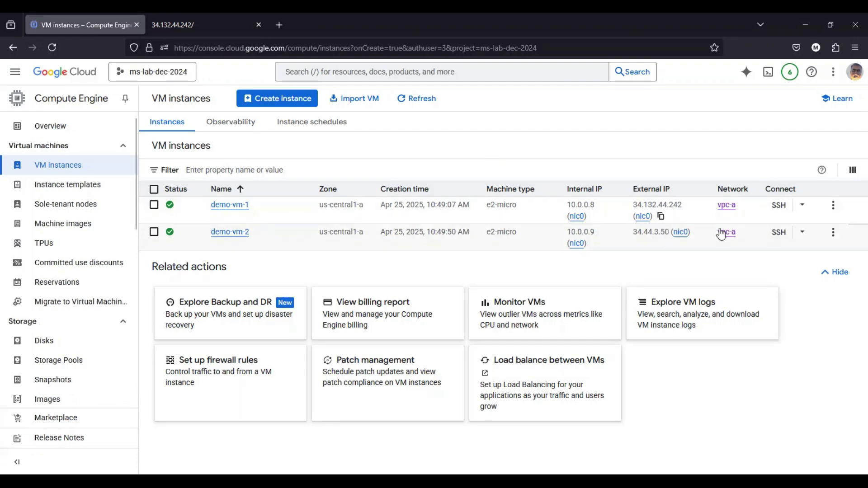
left_click(643, 246)
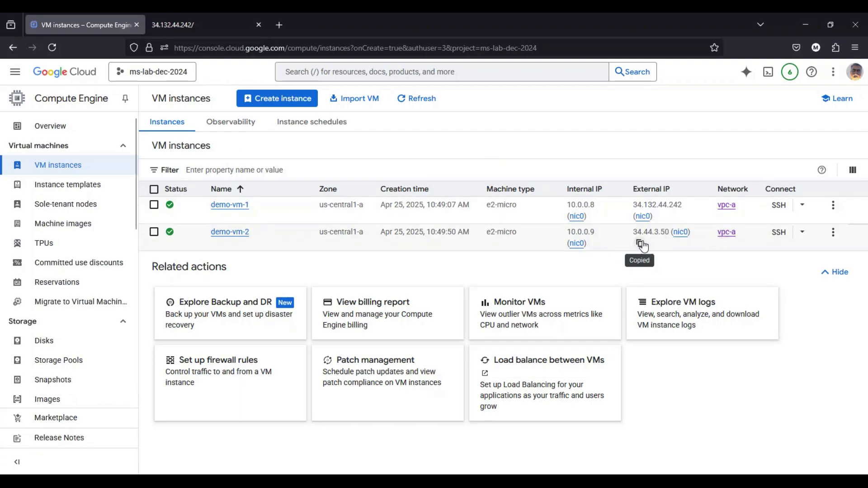
left_click(279, 25)
key("ctrl+v")
key("Return")
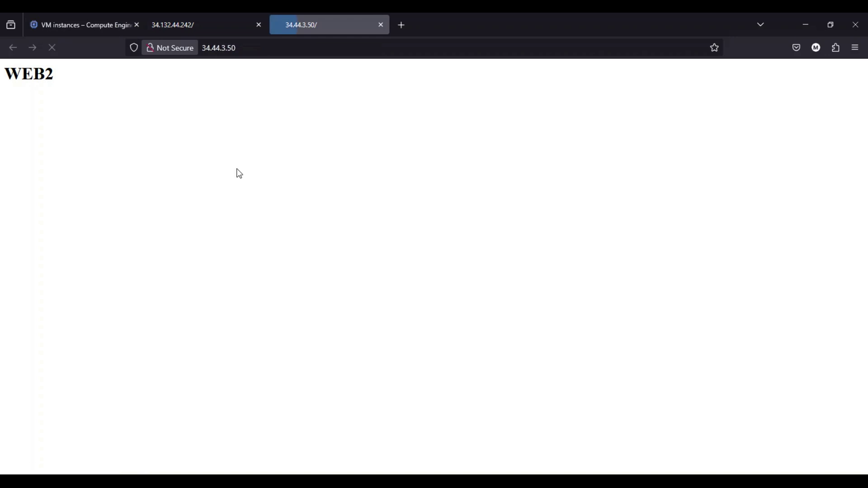
Step: Delete the existing instance group instance-group-101 from the Compute Engine instance groups, confirming with the word delete
left_click(61, 25)
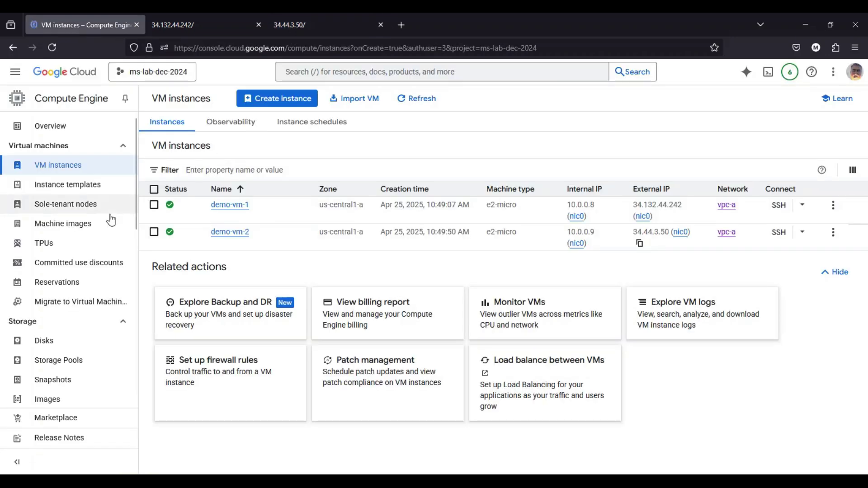
scroll(122, 244, "down", 5)
left_click(68, 346)
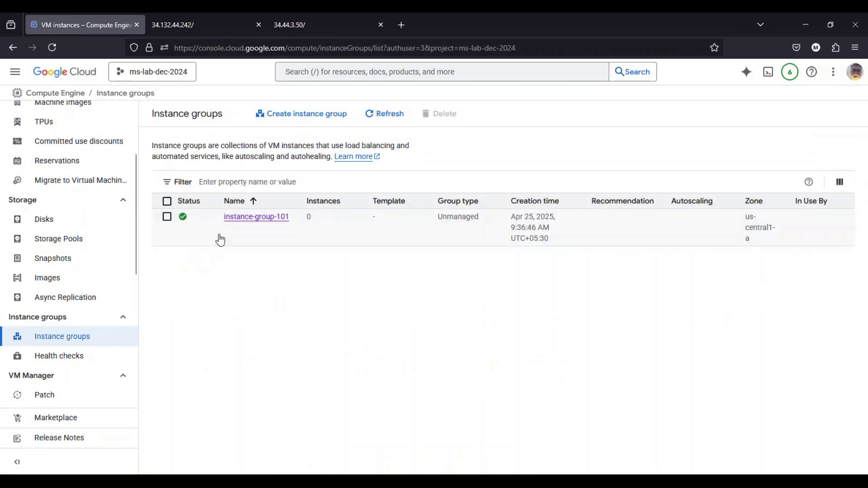
left_click(167, 217)
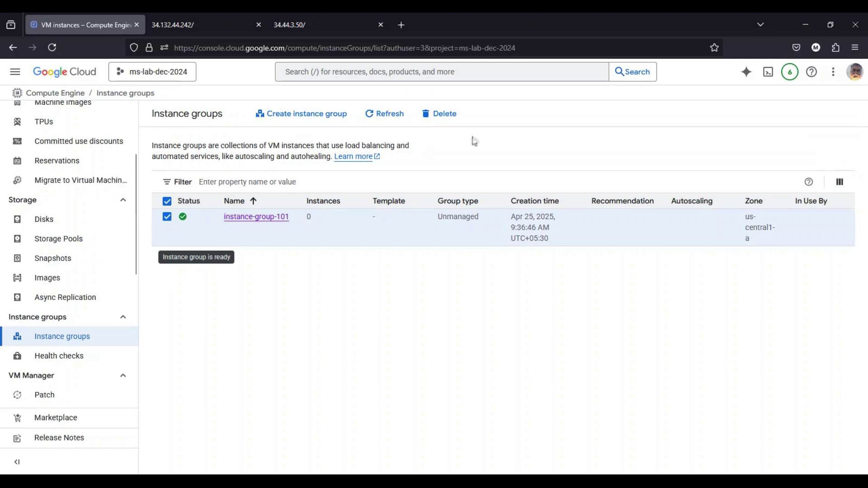
left_click(442, 115)
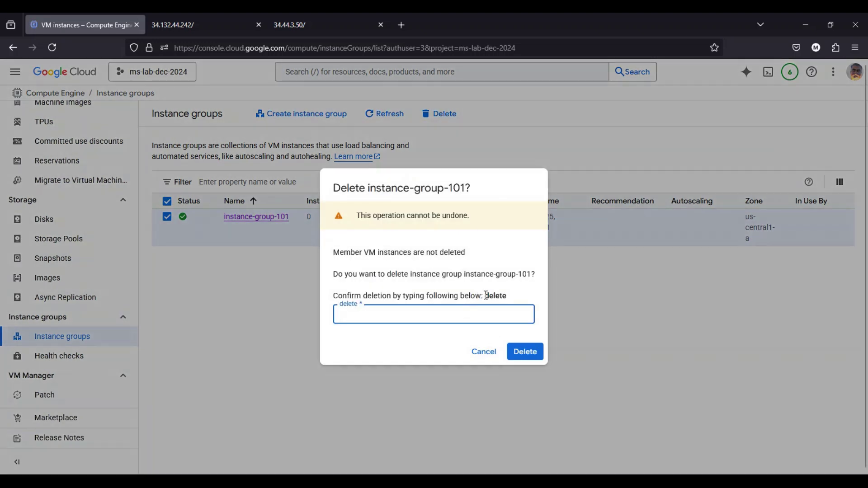
double_click(488, 296)
left_click(408, 307)
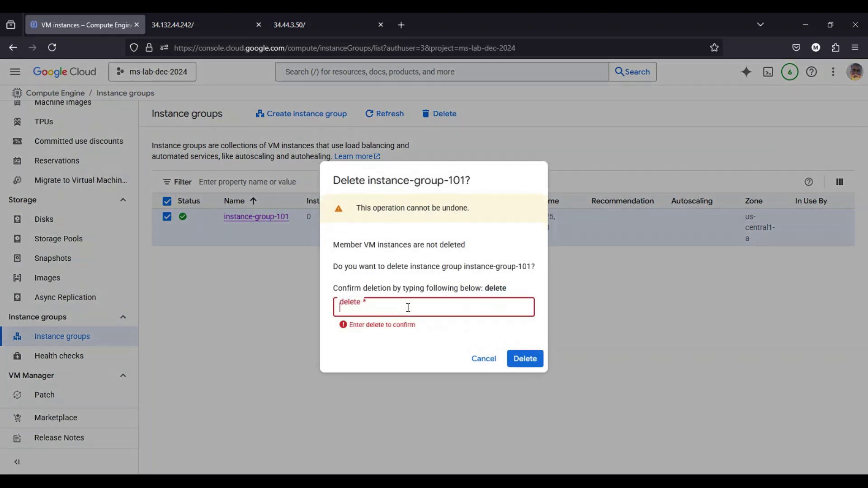
key("ctrl+v")
left_click(523, 352)
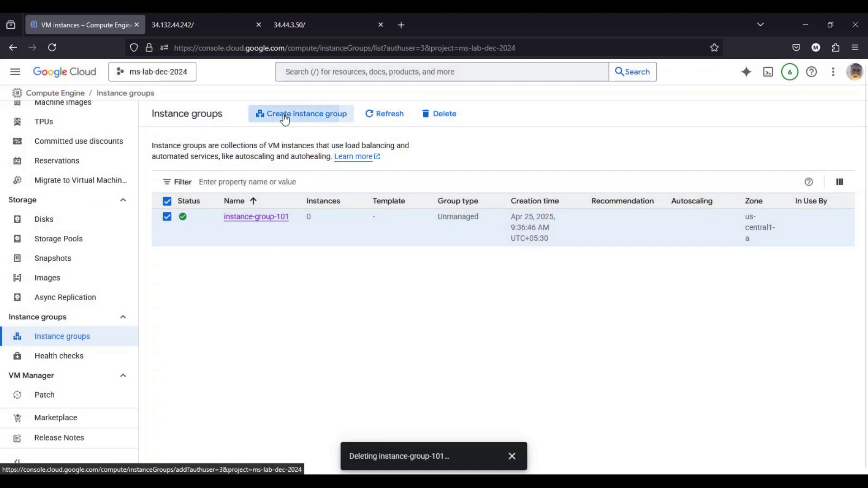
Step: Start creating an instance group and choose the new unmanaged instance group type
left_click(285, 120)
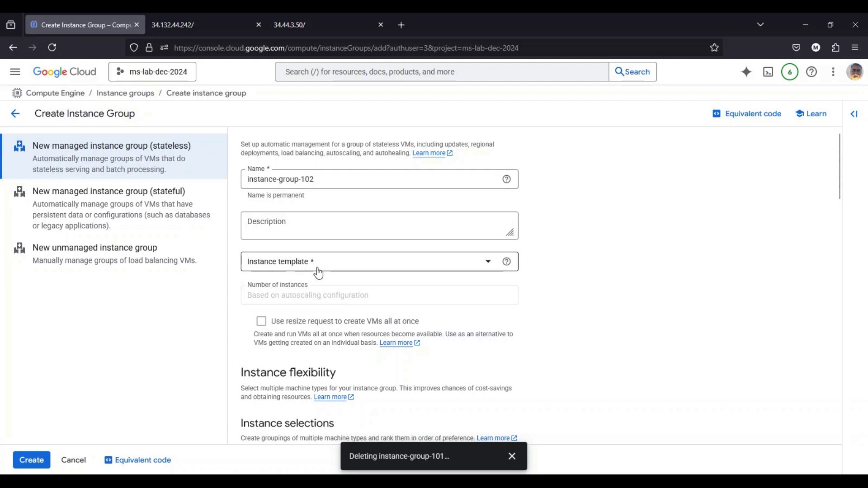
scroll(319, 274, "down", 3)
scroll(180, 208, "up", 3)
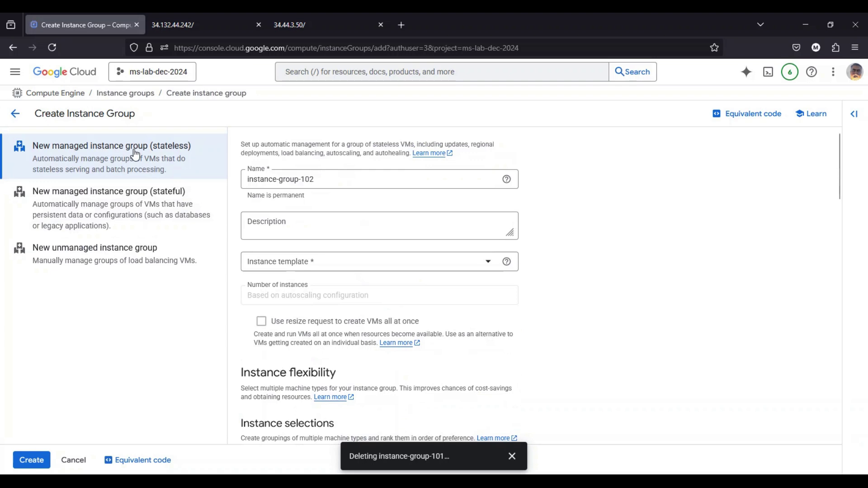
left_click(67, 267)
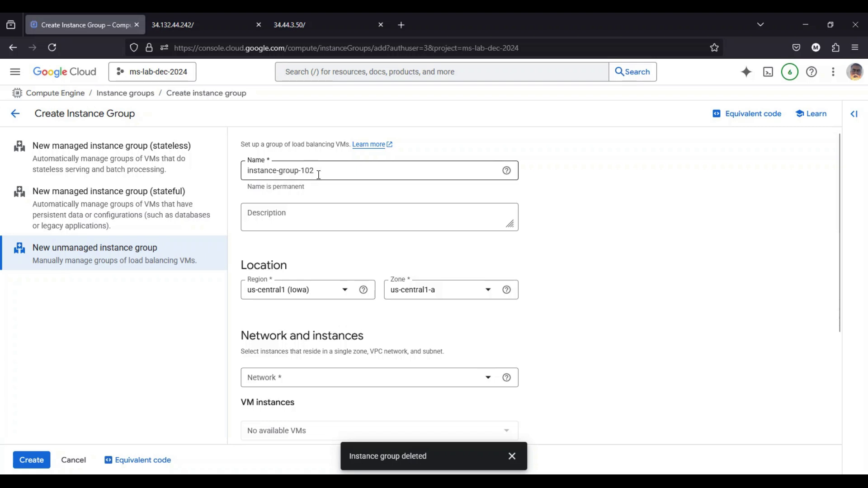
Step: Set the network of the new unmanaged instance group to vpc-a
scroll(319, 176, "down", 3)
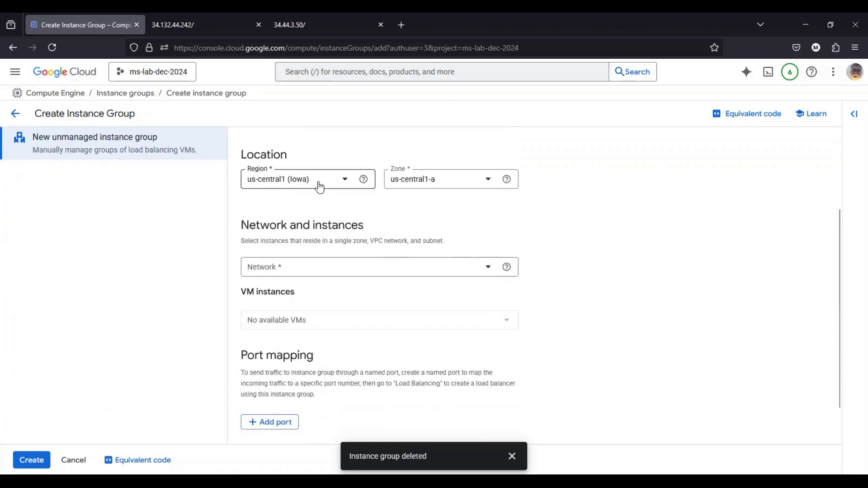
left_click(364, 270)
left_click(281, 324)
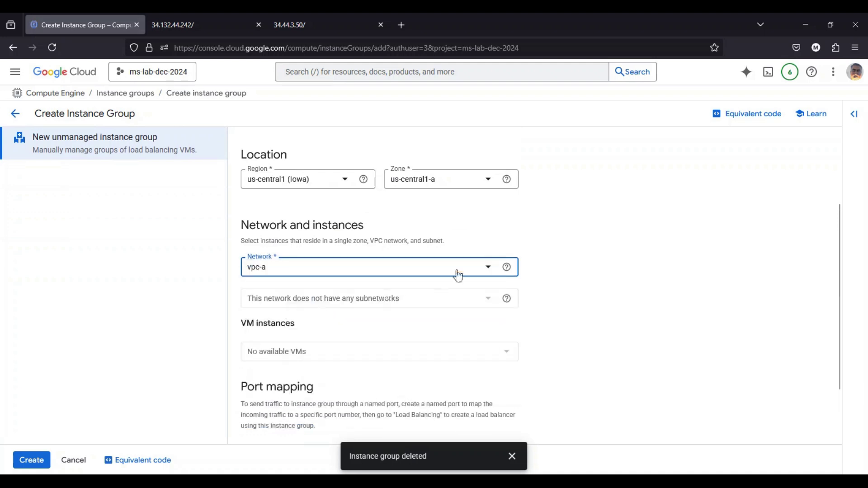
Step: Add demo-vm-1 and demo-vm-2 to the unmanaged instance group and create the group
scroll(525, 247, "down", 2)
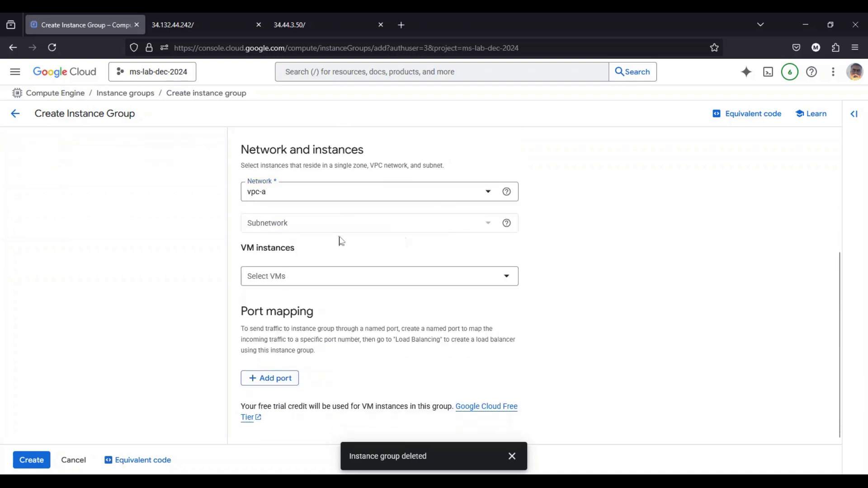
left_click(278, 275)
left_click(266, 319)
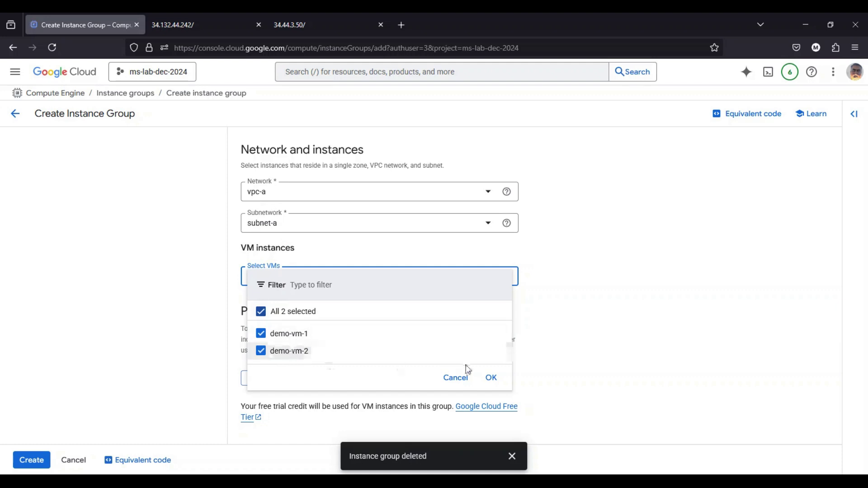
left_click(492, 379)
scroll(566, 274, "down", 1)
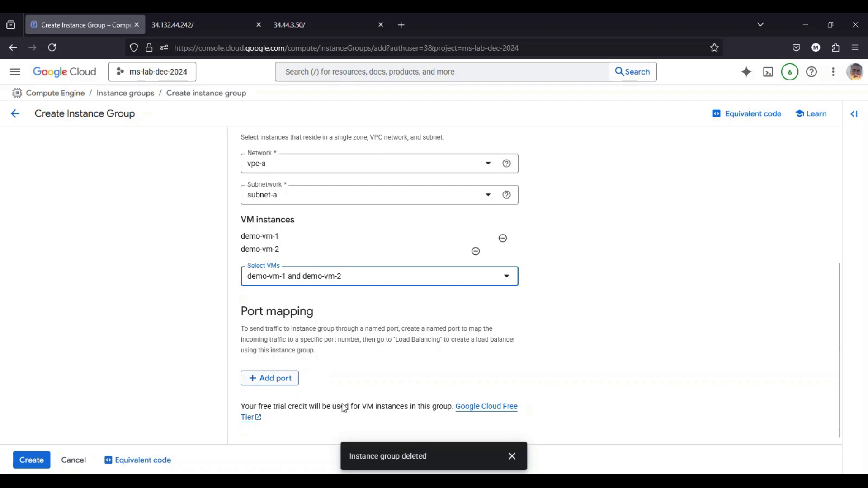
left_click(513, 457)
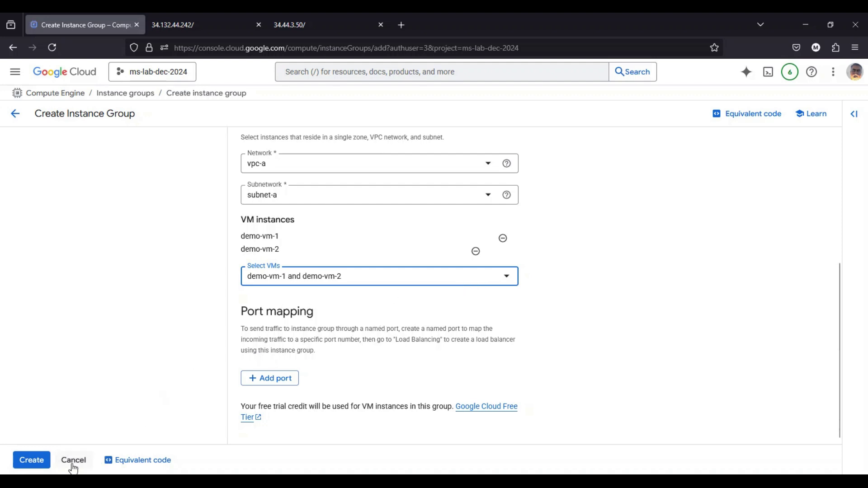
left_click(32, 462)
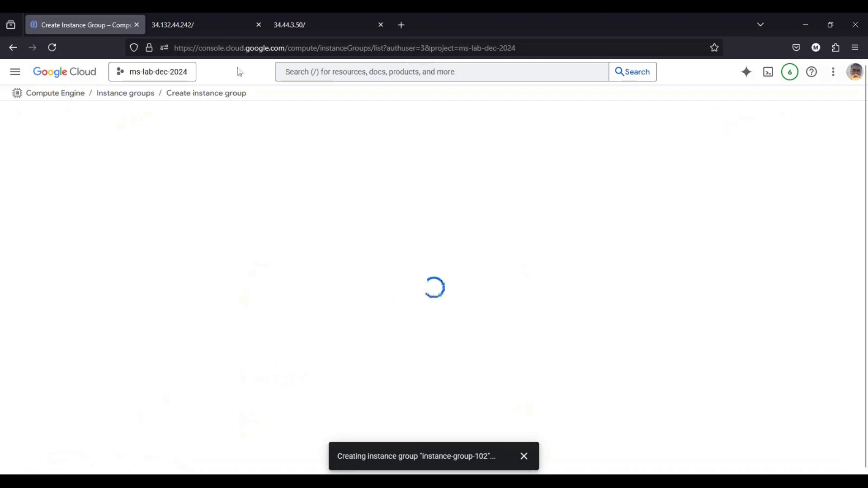
Step: Close the two browser tabs showing the VM pages and the remaining SSH session windows
left_click(259, 25)
left_click(259, 25)
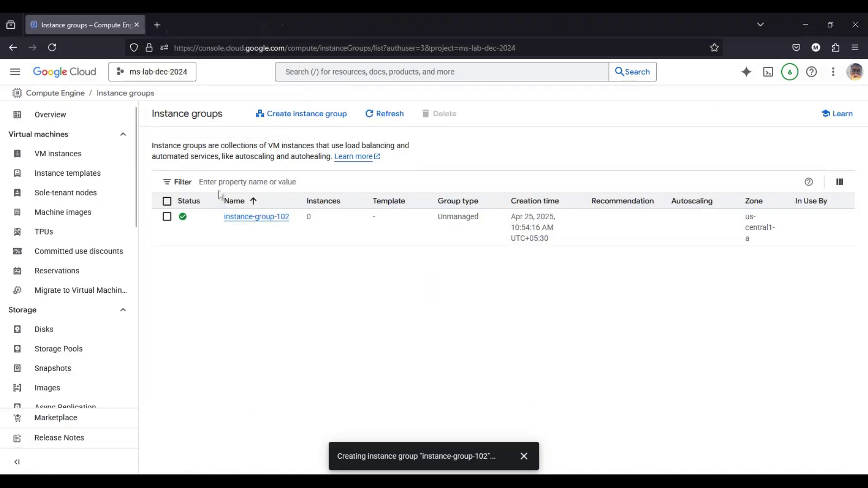
mouse_move(113, 460)
left_click(163, 424)
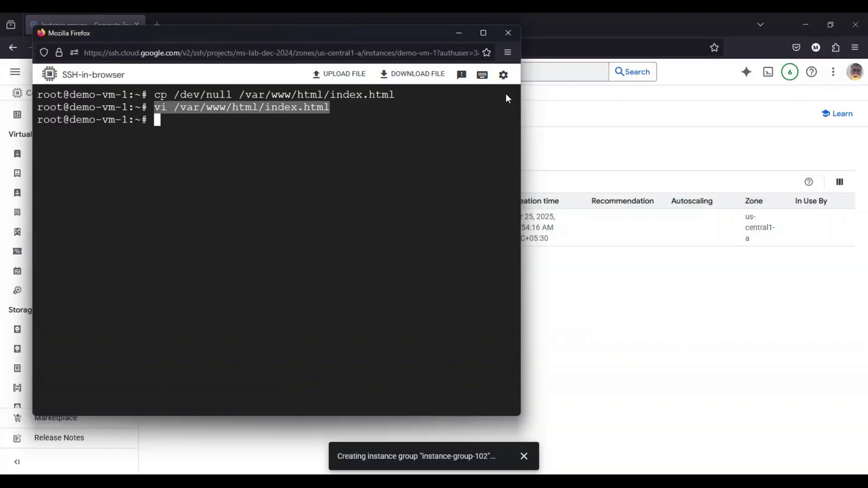
left_click(508, 33)
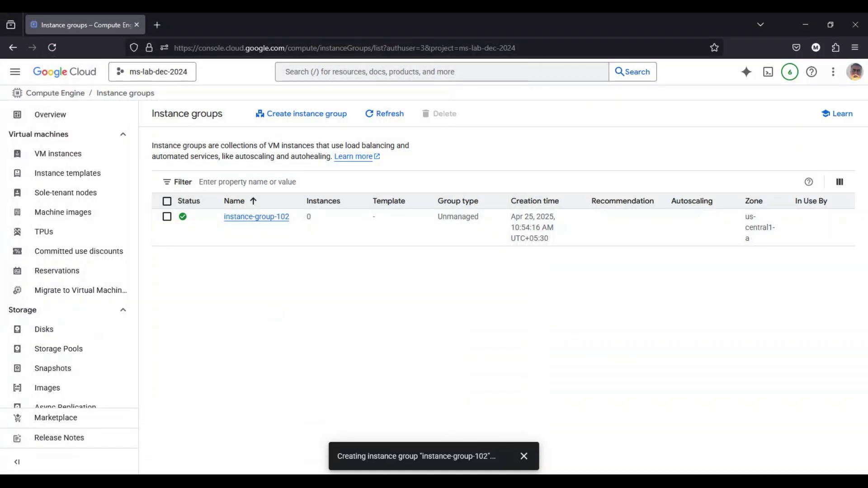
mouse_move(113, 460)
left_click(163, 425)
left_click(828, 45)
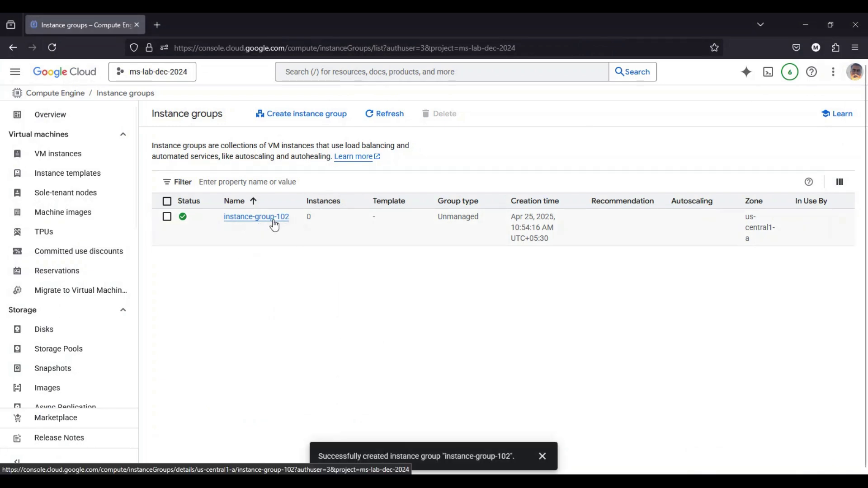
Step: Refresh the instance groups list, and go to Load balancing under Network Services
left_click(384, 114)
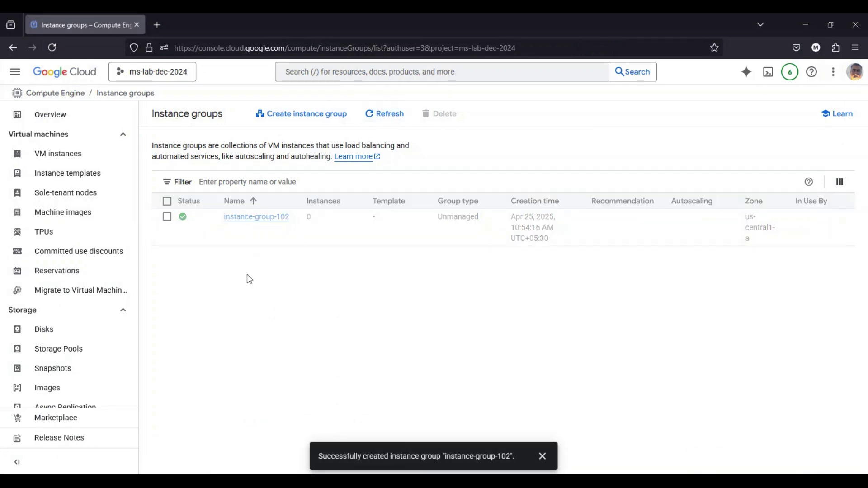
left_click(22, 80)
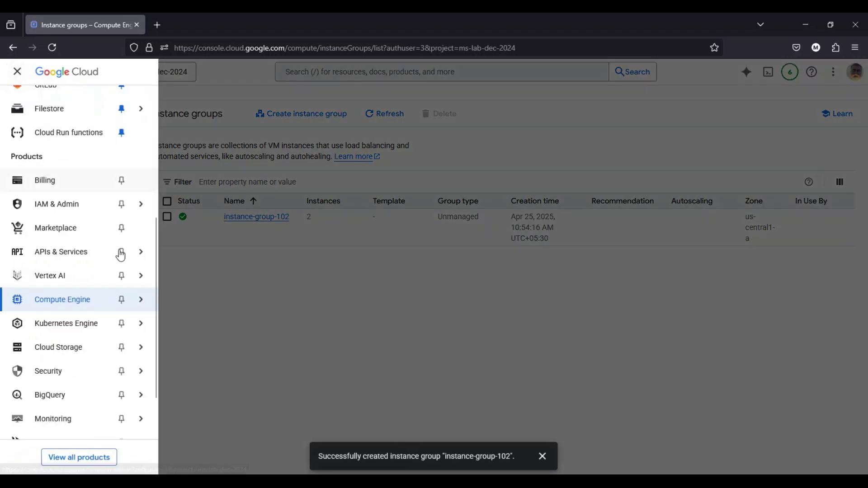
scroll(109, 258, "down", 1)
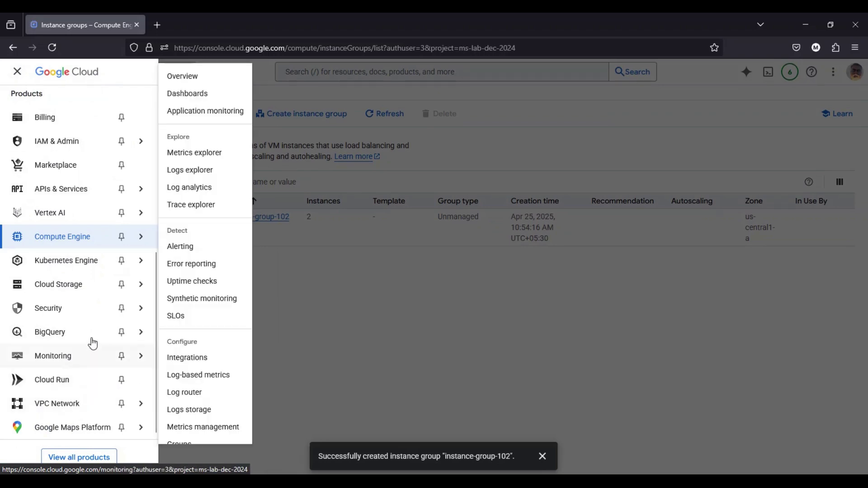
scroll(89, 320, "up", 2)
scroll(90, 320, "up", 5)
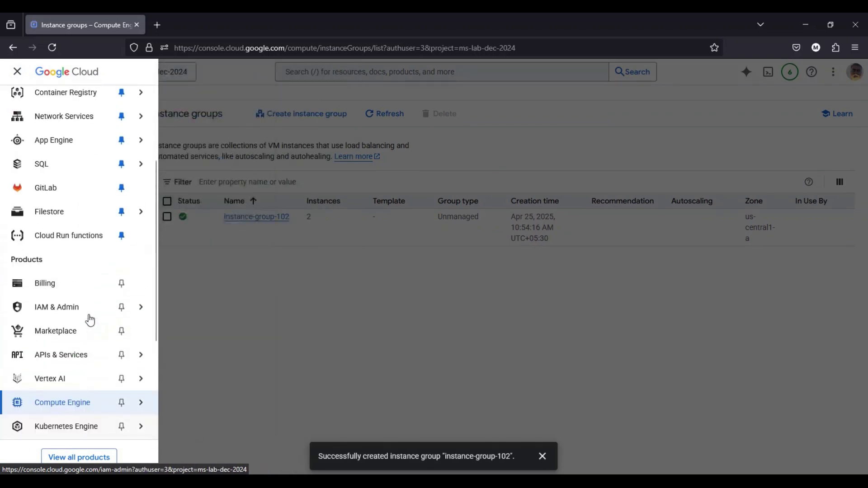
mouse_move(88, 181)
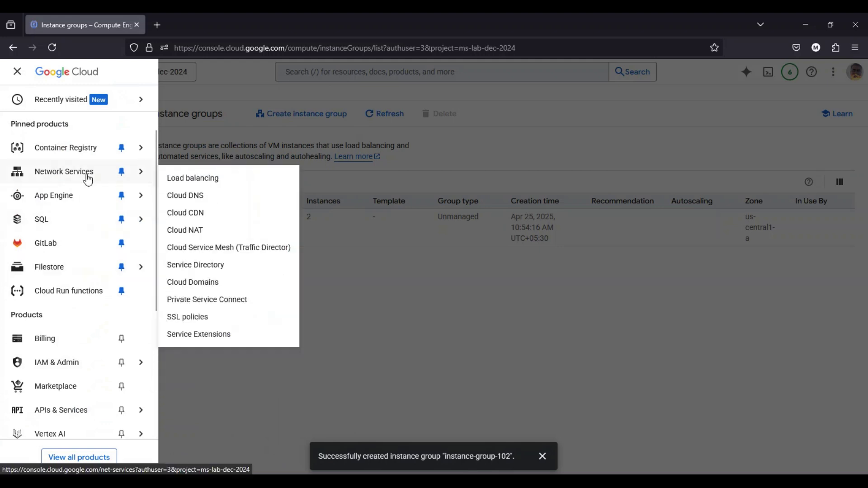
left_click(178, 180)
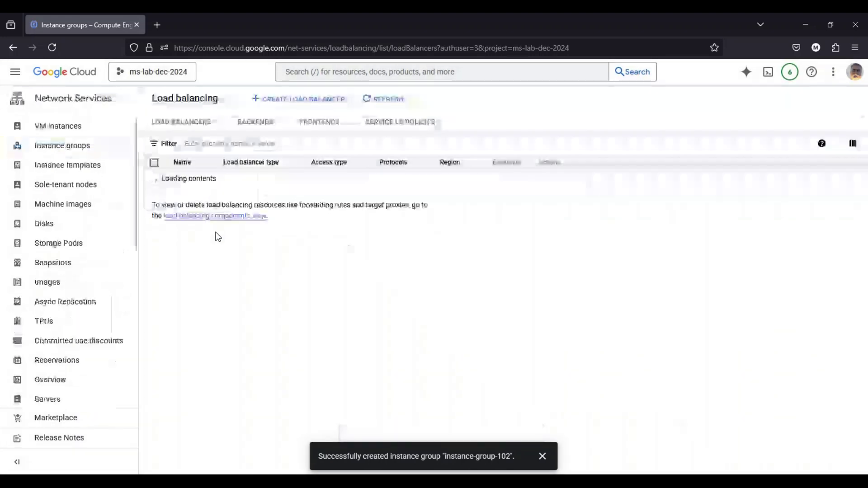
Step: Start creating a load balancer of type Application Load Balancer (HTTP/HTTPS) and make it public facing (external)
left_click(543, 456)
left_click(480, 421)
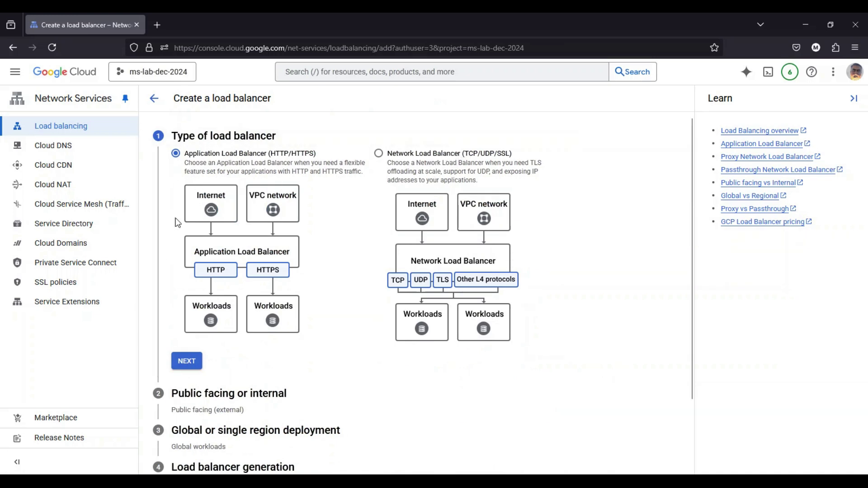
scroll(233, 216, "down", 3)
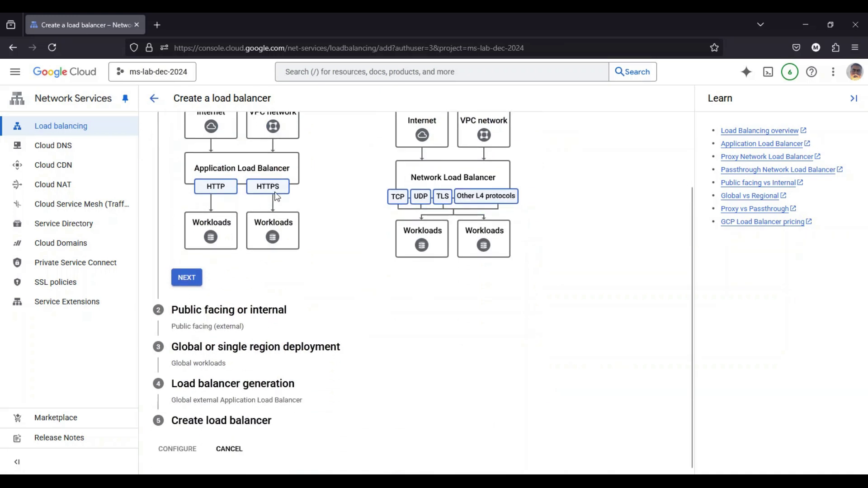
left_click(195, 277)
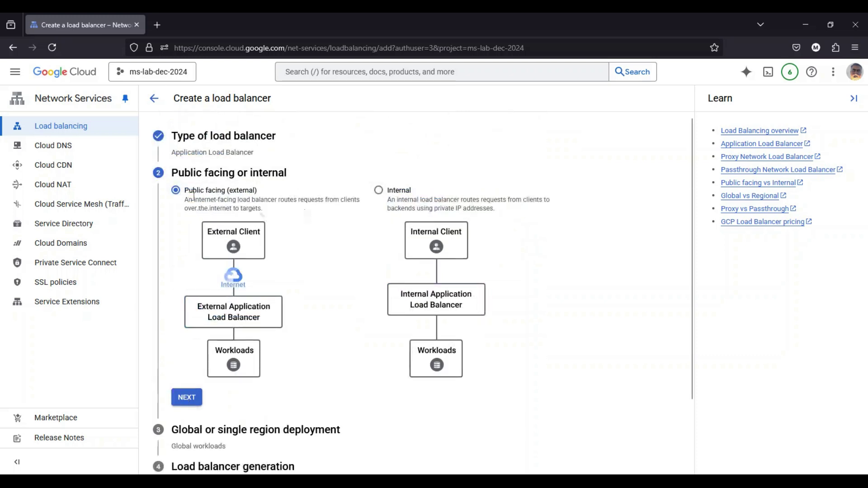
scroll(195, 196, "down", 3)
left_click(187, 310)
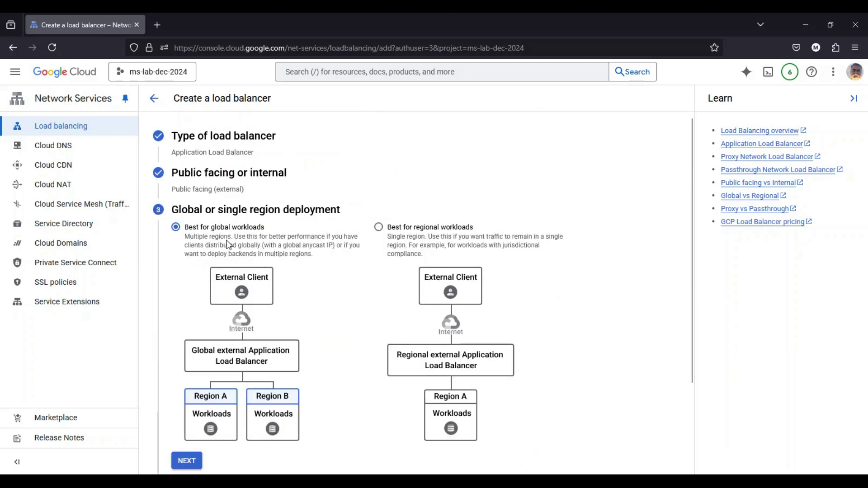
Step: Choose the regional workloads deployment for the load balancer and proceed to its configuration
scroll(265, 251, "down", 1)
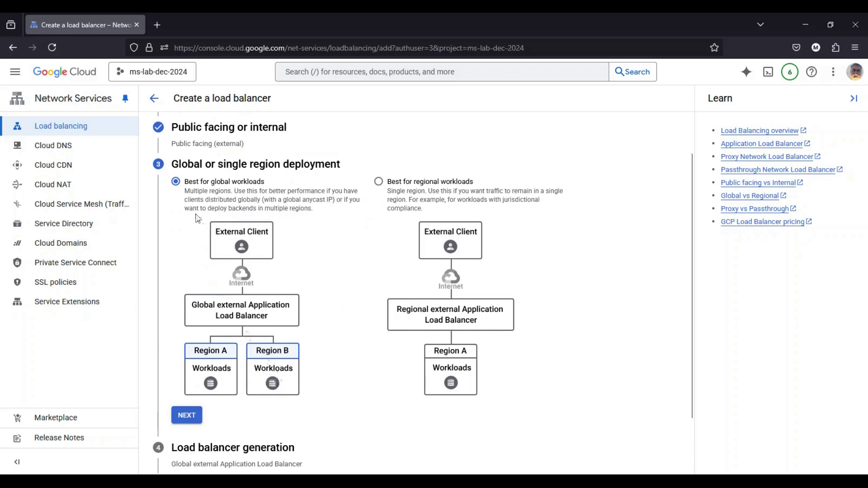
left_click(379, 182)
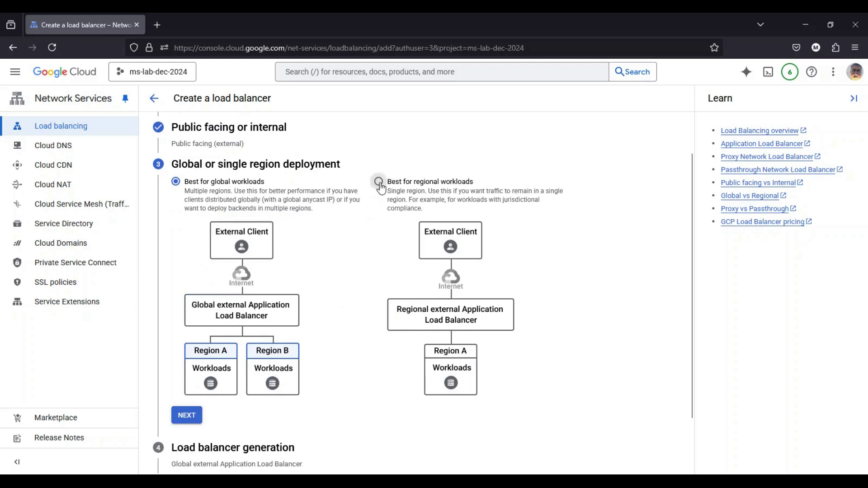
scroll(436, 285, "down", 1)
left_click(192, 389)
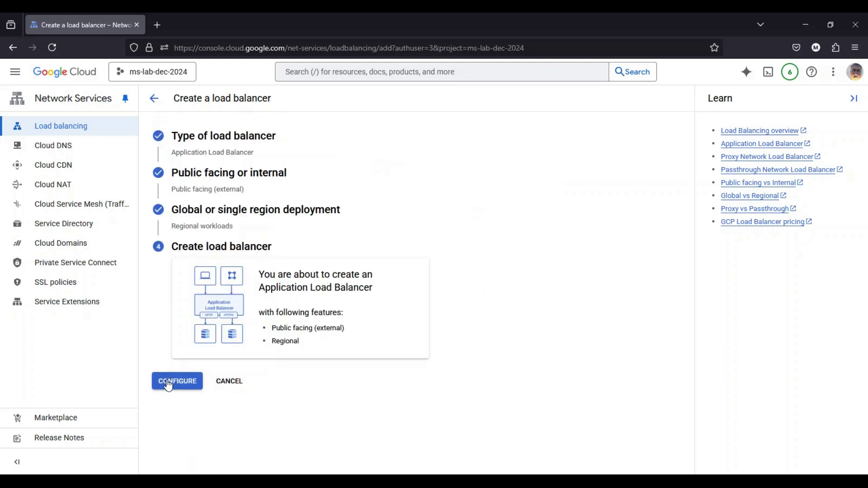
left_click(169, 385)
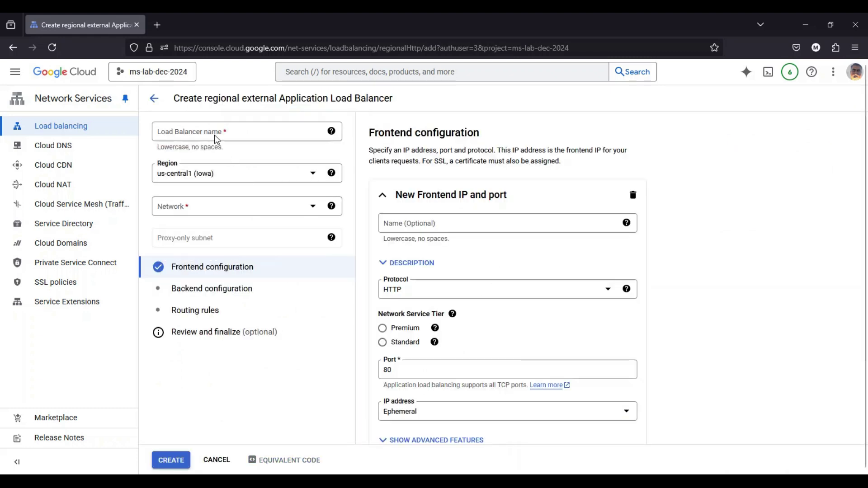
Step: Name the load balancer my-demo-lb and set its network to vpc-a
left_click(215, 135)
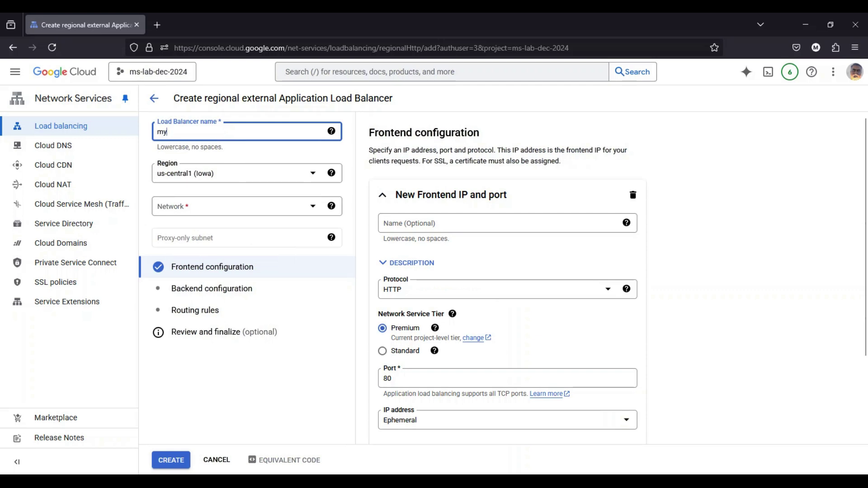
type("my-demo-lb")
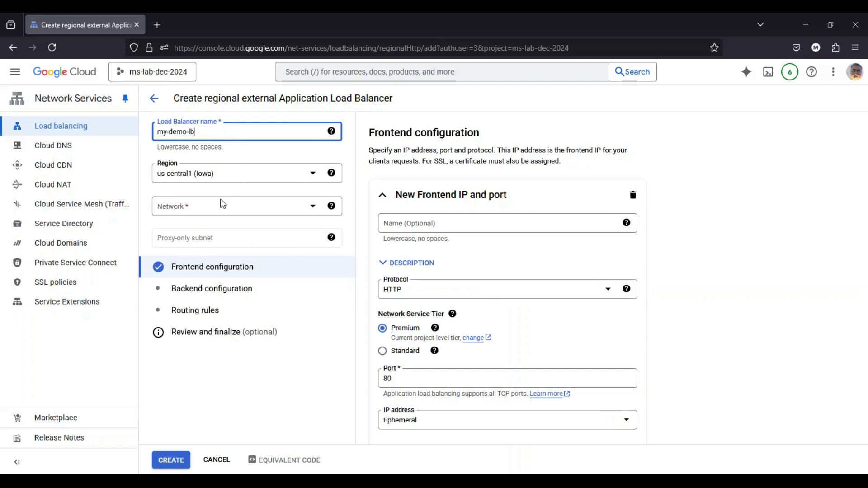
left_click(223, 205)
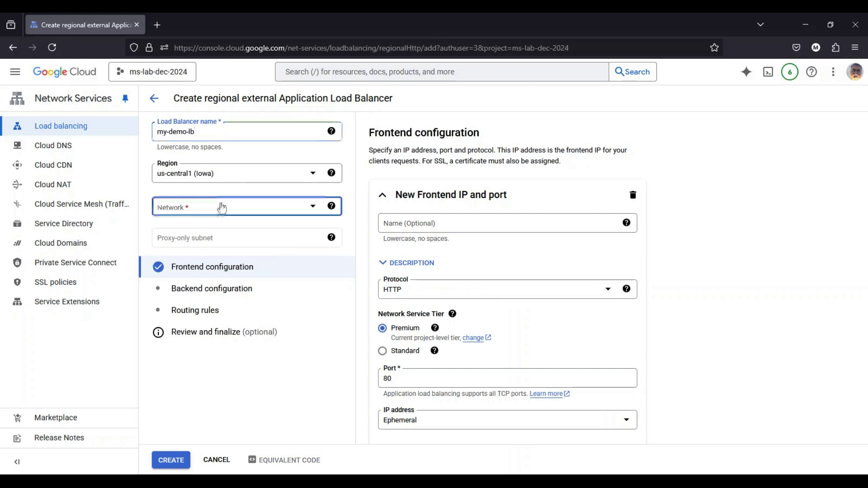
left_click(181, 264)
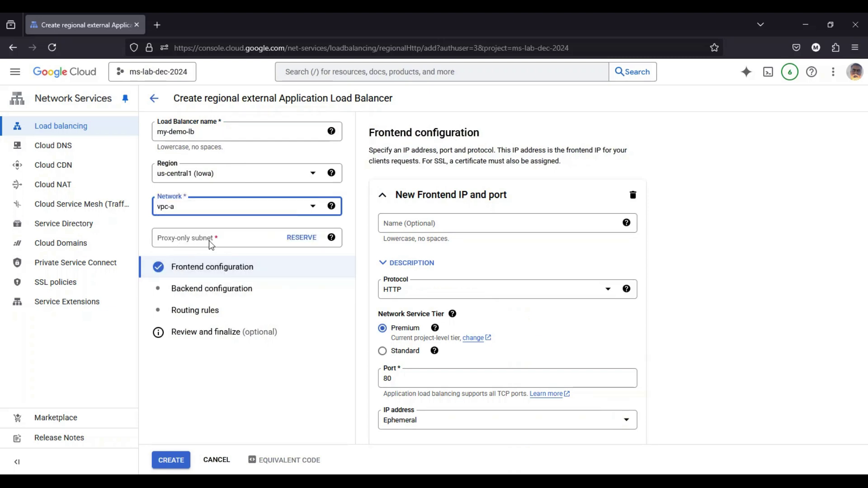
Step: Reserve a proxy-only subnet named my-proxy-subnet with the IPv4 range 10.0.1.0/24 for the load balancer
left_click(285, 245)
left_click(301, 240)
left_click(378, 114)
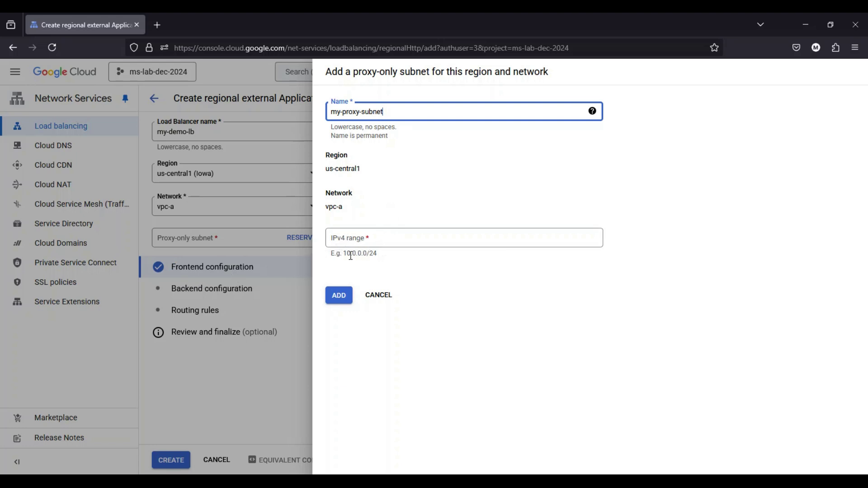
left_click(362, 244)
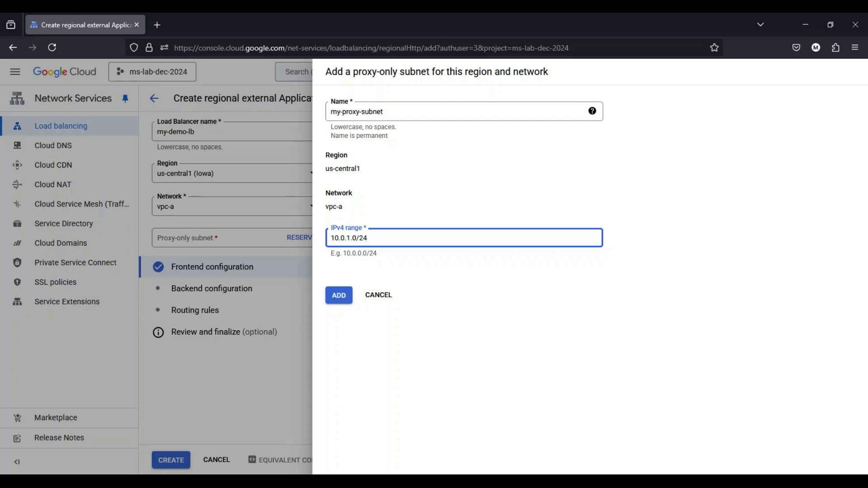
left_click(339, 296)
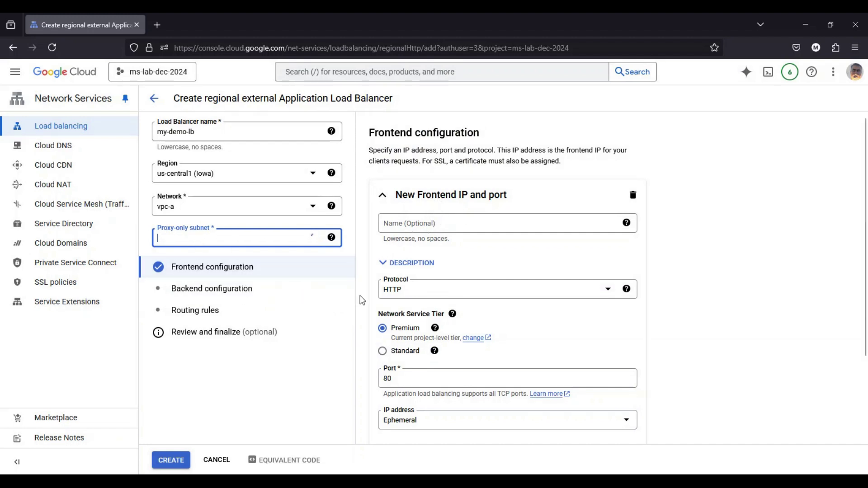
Step: Name the load balancer's new frontend IP and port myfrontend-lb
left_click(439, 221)
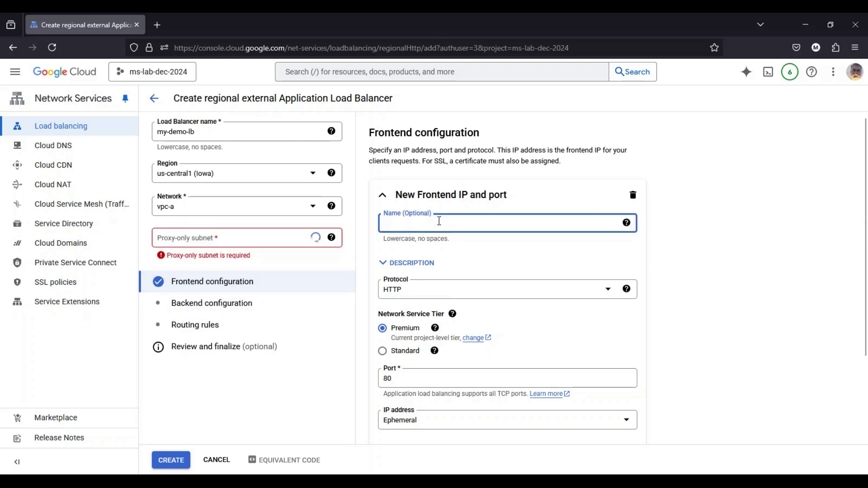
type("myfrontend-lb")
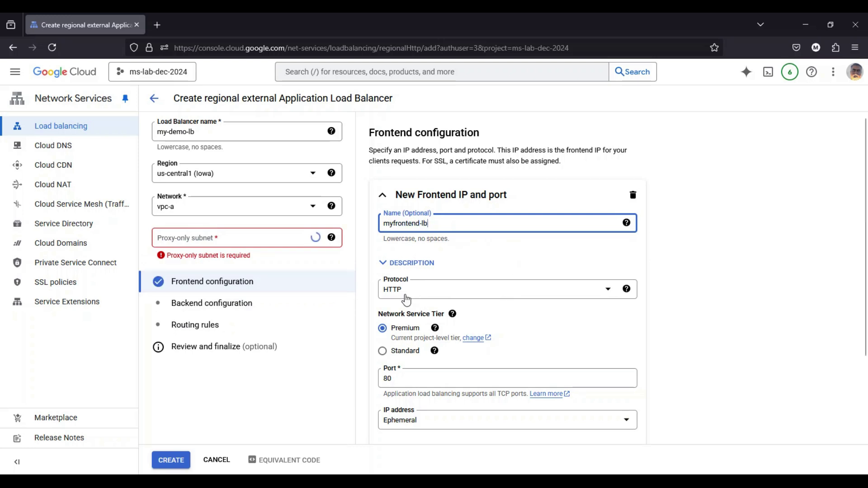
Step: Try HTTPS as the frontend protocol, check its certificate options, and switch the protocol back to HTTP
left_click(587, 296)
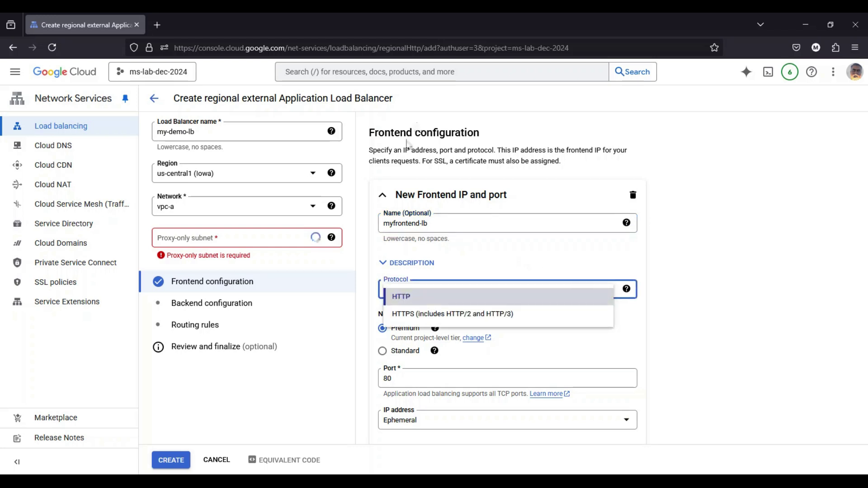
left_click(425, 317)
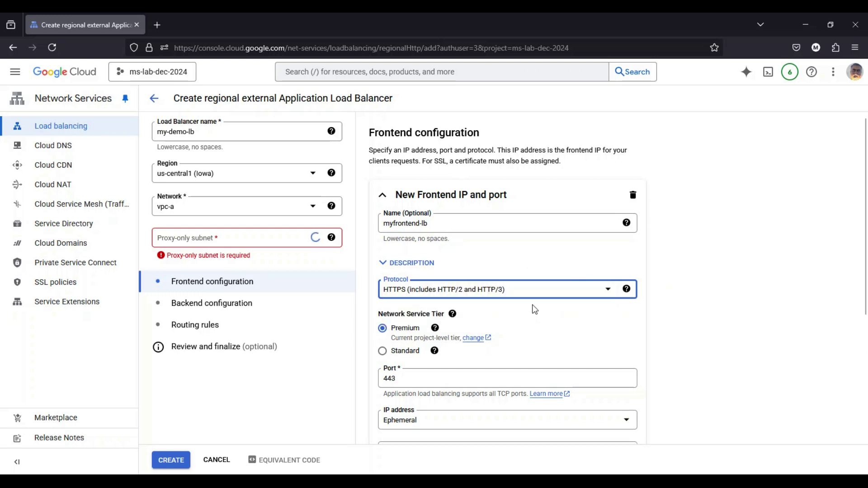
scroll(557, 302, "down", 2)
scroll(558, 303, "down", 2)
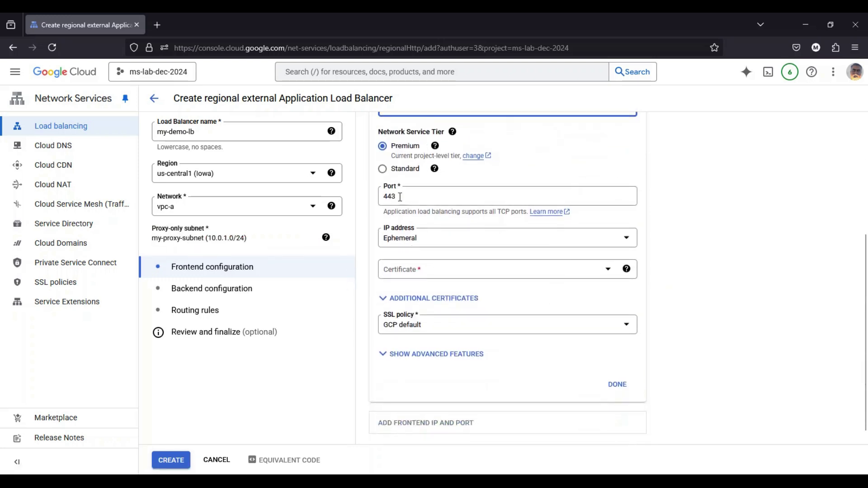
left_click(428, 273)
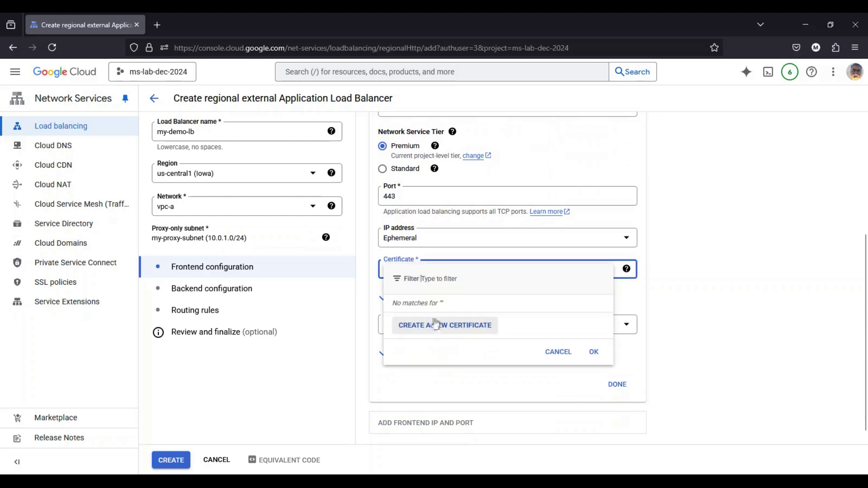
left_click(710, 277)
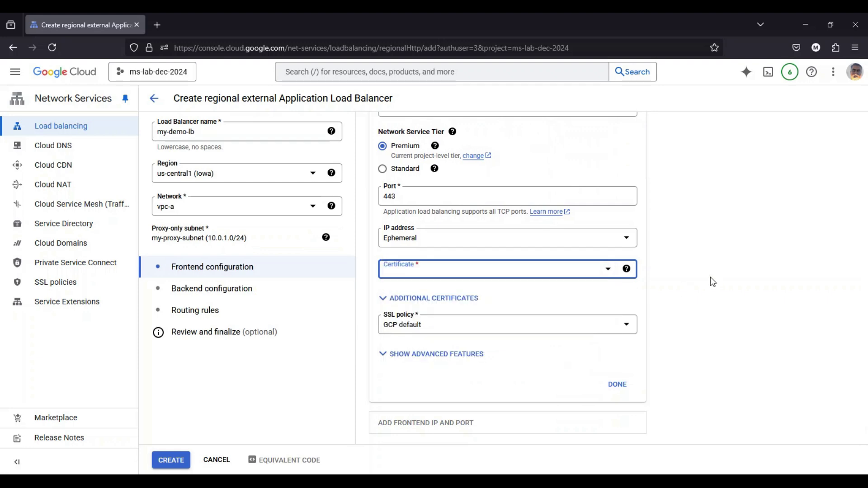
scroll(566, 252, "up", 1)
scroll(565, 252, "up", 2)
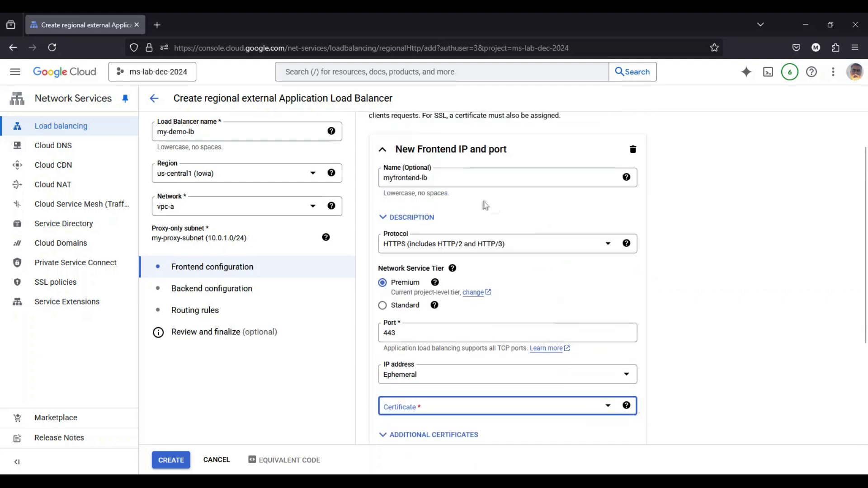
left_click(471, 244)
left_click(423, 251)
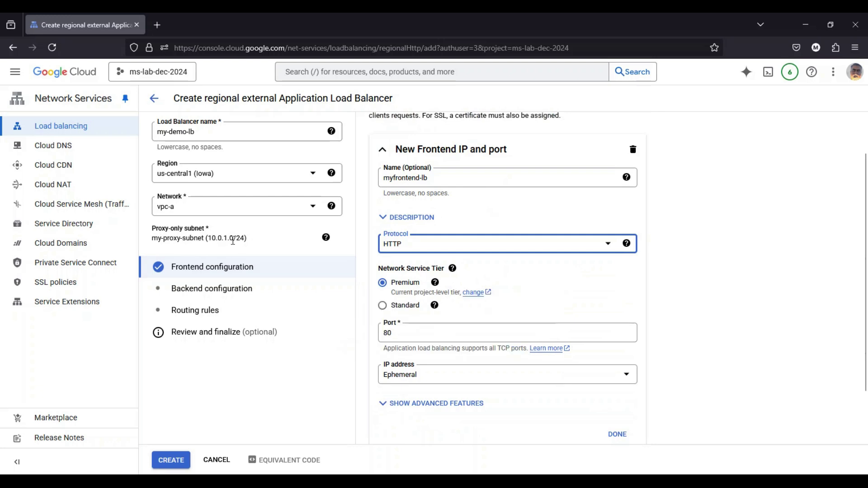
Step: Move on to the backend configuration and start a new backend service named mybackend-service
scroll(515, 294, "down", 2)
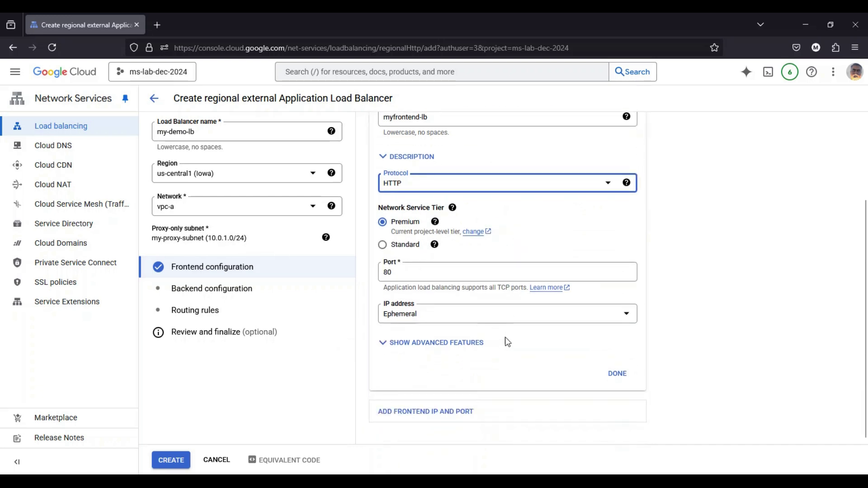
left_click(240, 267)
left_click(201, 289)
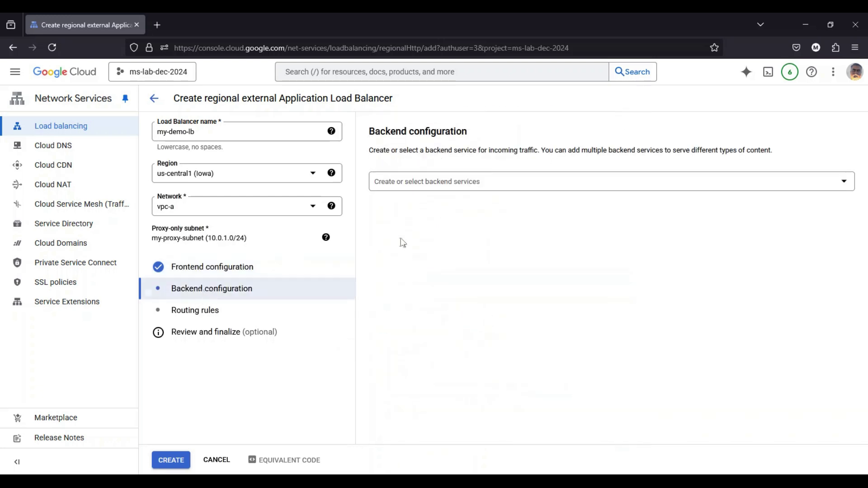
left_click(427, 183)
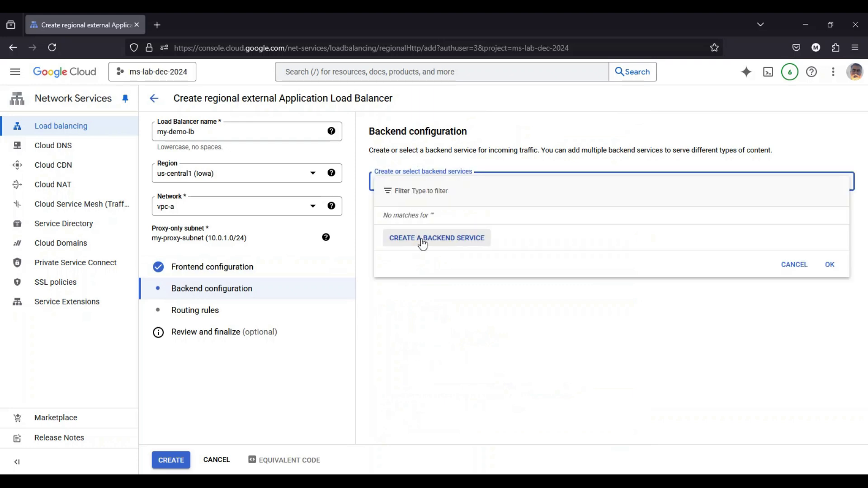
left_click(422, 240)
left_click(351, 123)
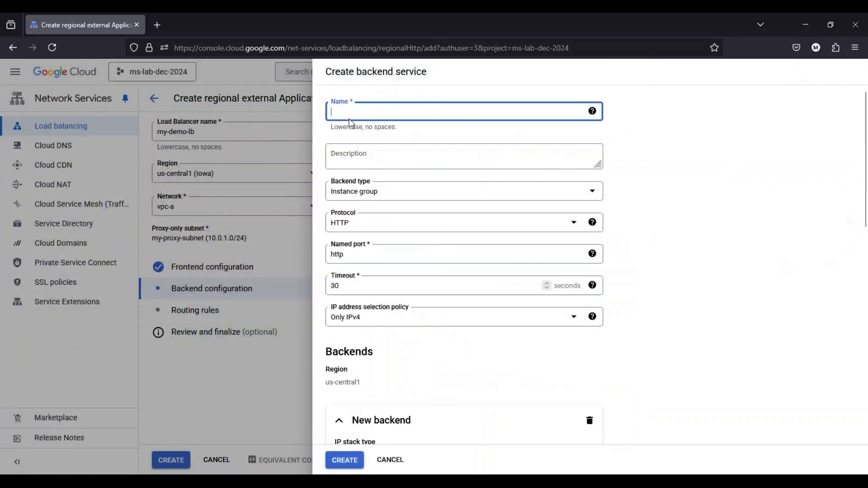
type("mybackend-service")
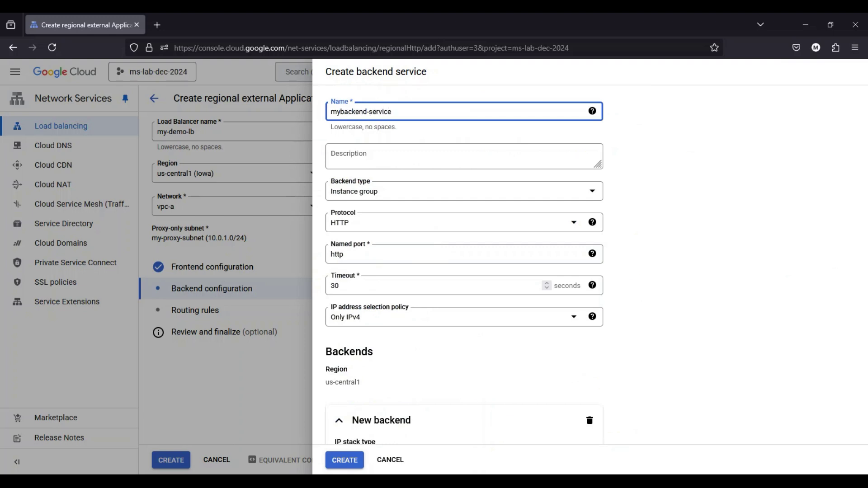
Step: Review the available backend types and protocols for the backend service, keeping Instance group and HTTP
left_click(375, 197)
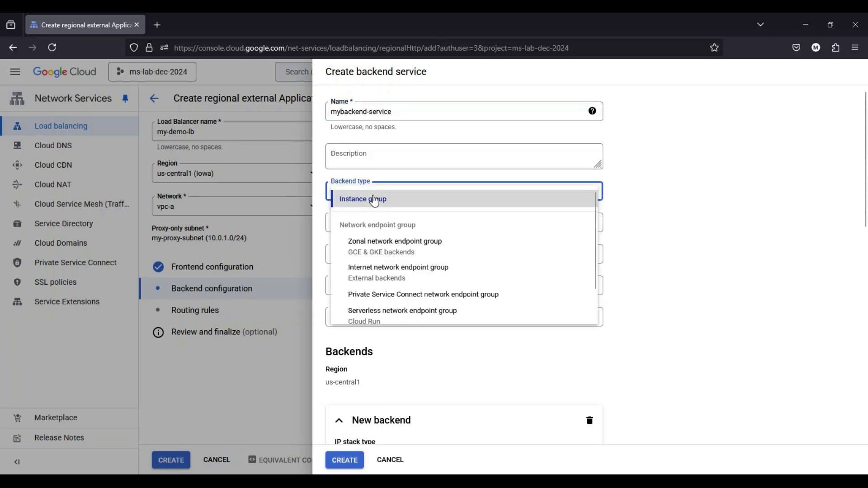
scroll(387, 276, "down", 1)
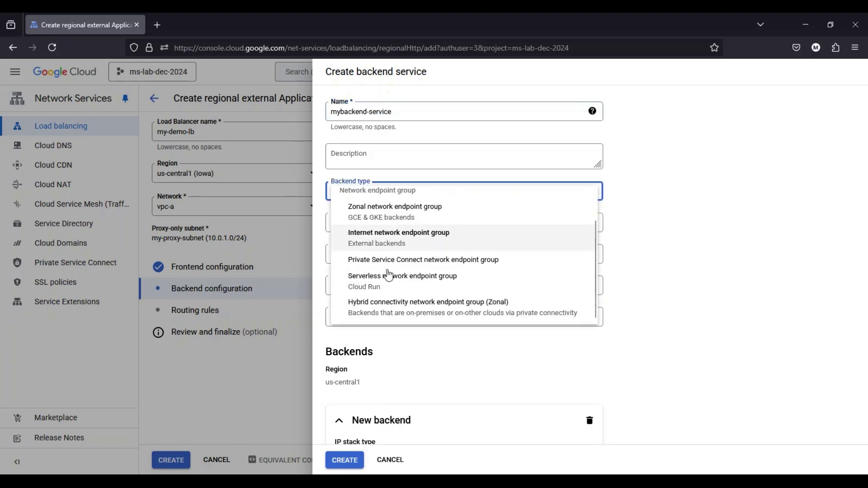
scroll(387, 276, "up", 1)
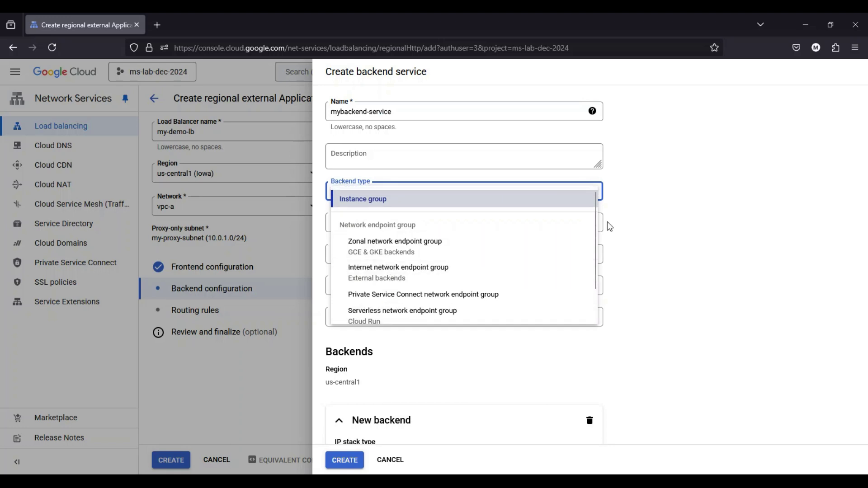
left_click(654, 212)
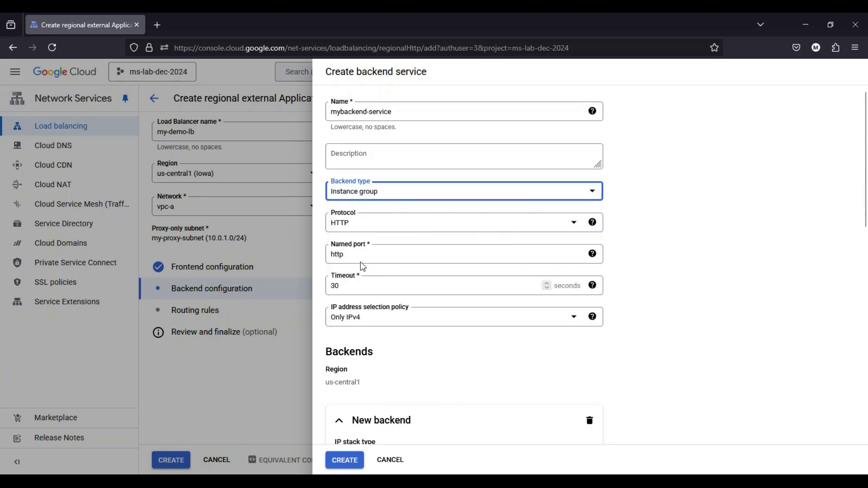
left_click(371, 229)
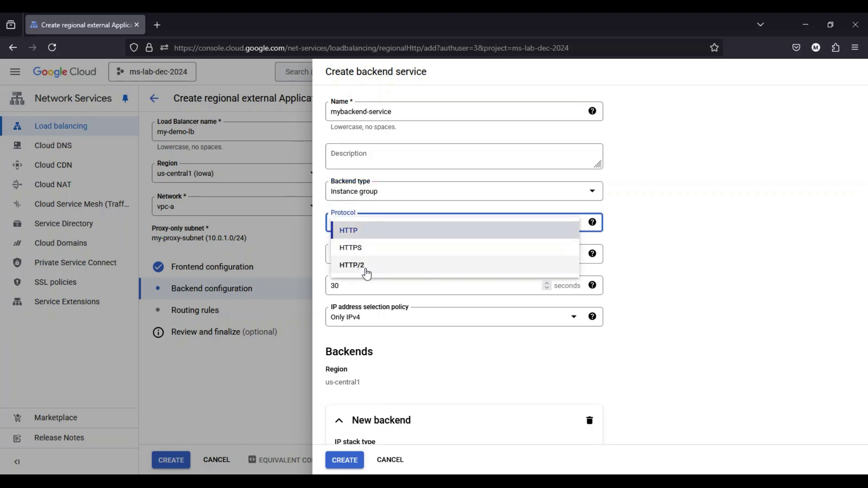
left_click(687, 254)
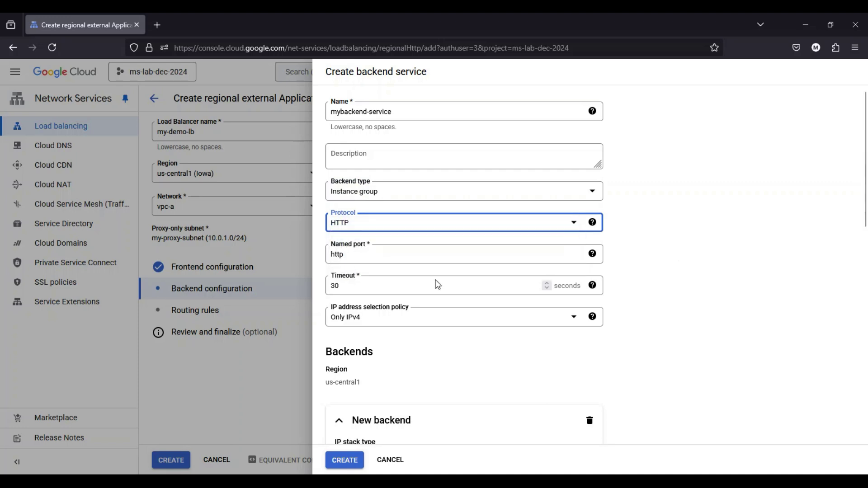
Step: Set the new backend to instance-group-102 on port 80 with a maximum of 1000 RPS
scroll(437, 284, "down", 6)
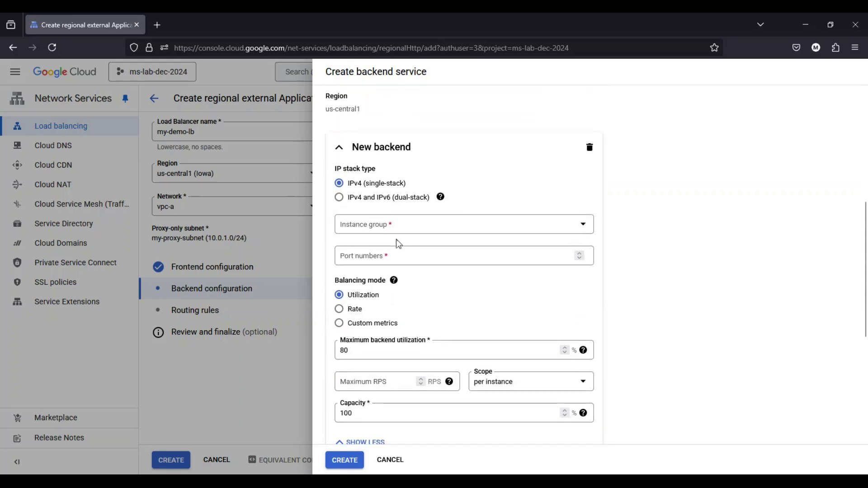
left_click(401, 226)
left_click(411, 272)
left_click(403, 256)
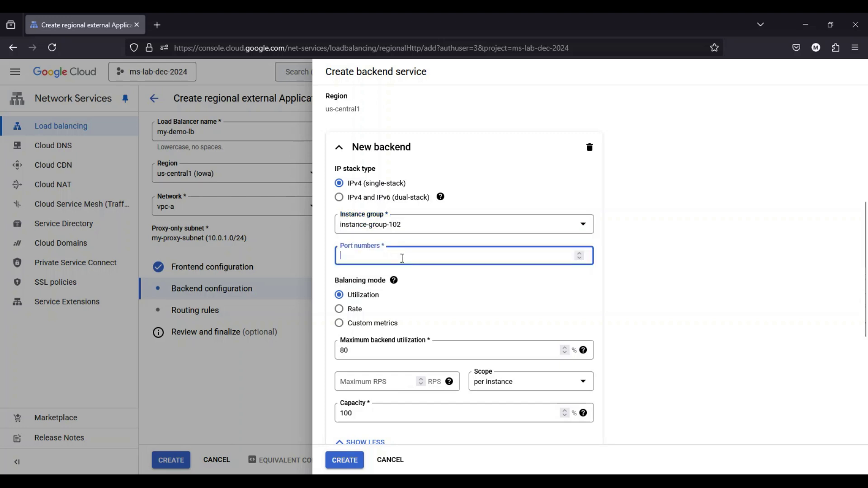
scroll(402, 260, "down", 1)
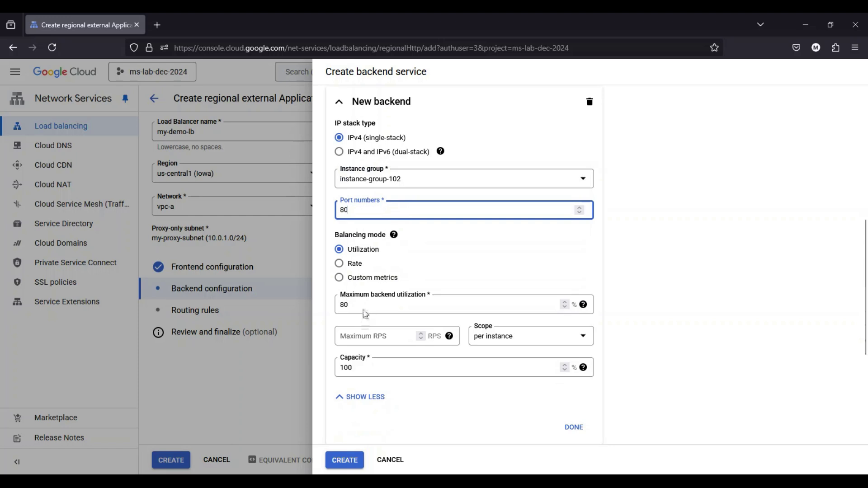
left_click(358, 337)
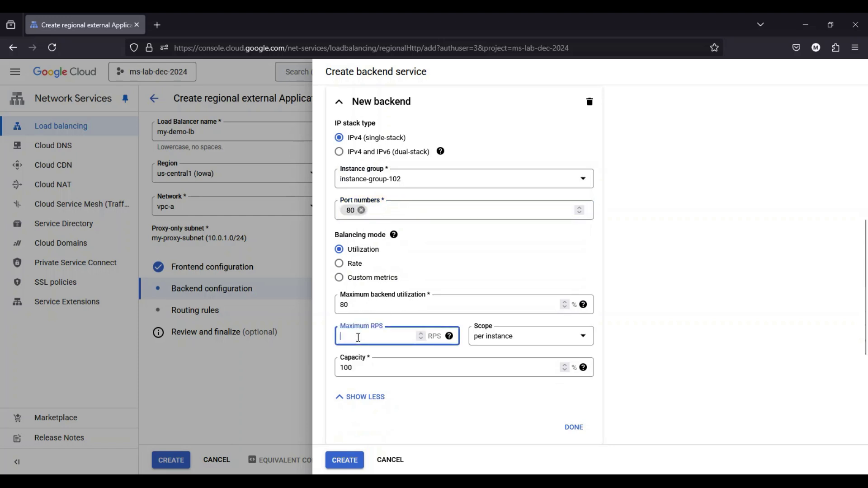
type("1000")
left_click(651, 337)
Step: Start a new health check for the backend service and name it my-healthprobe
scroll(517, 337, "down", 5)
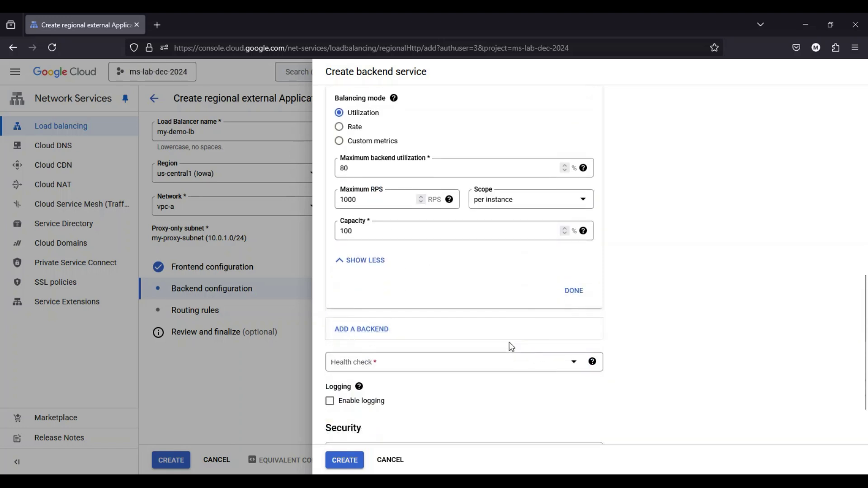
left_click(386, 296)
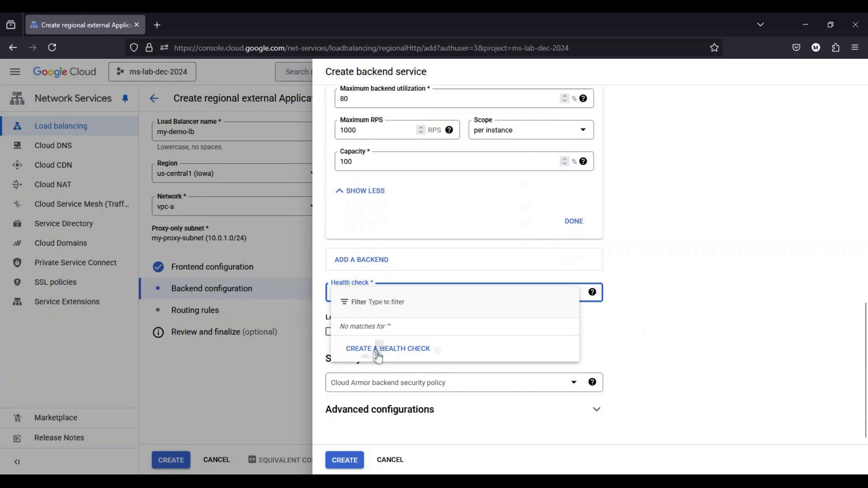
left_click(379, 357)
left_click(605, 111)
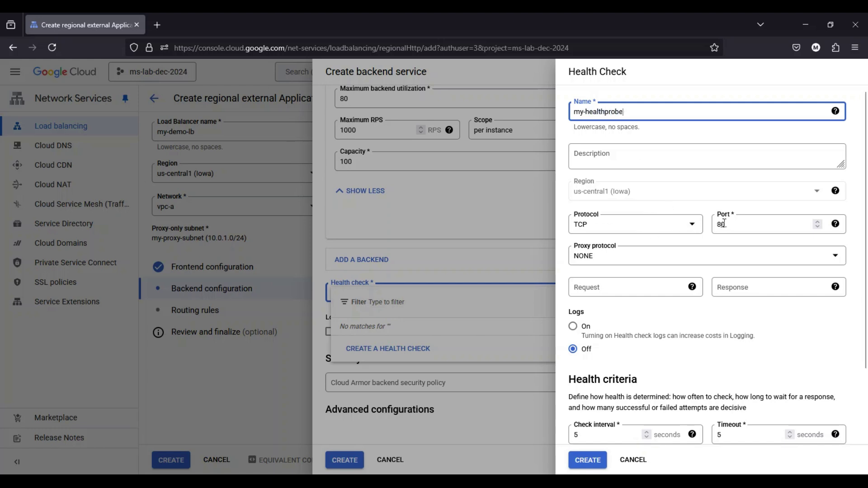
Step: Create the health check, keeping proxy protocol NONE, a 5-second check interval and timeout, and healthy and unhealthy thresholds of 2
scroll(724, 223, "down", 2)
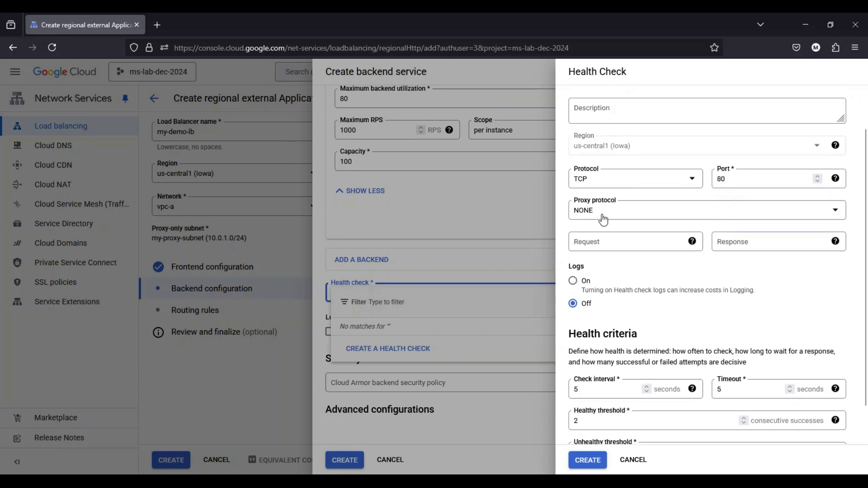
left_click(622, 216)
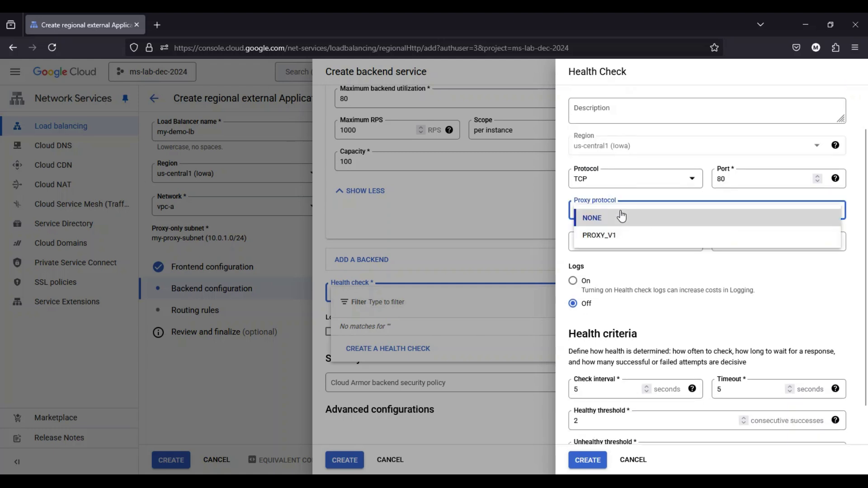
left_click(655, 163)
scroll(627, 244, "down", 2)
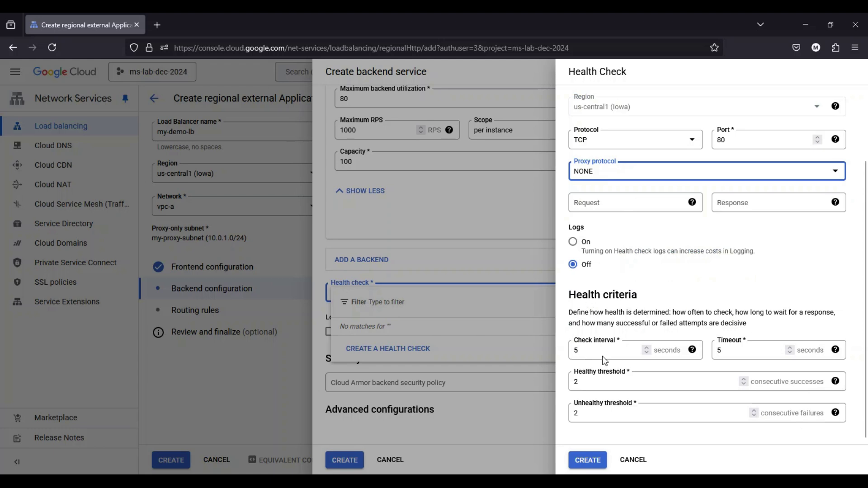
double_click(584, 352)
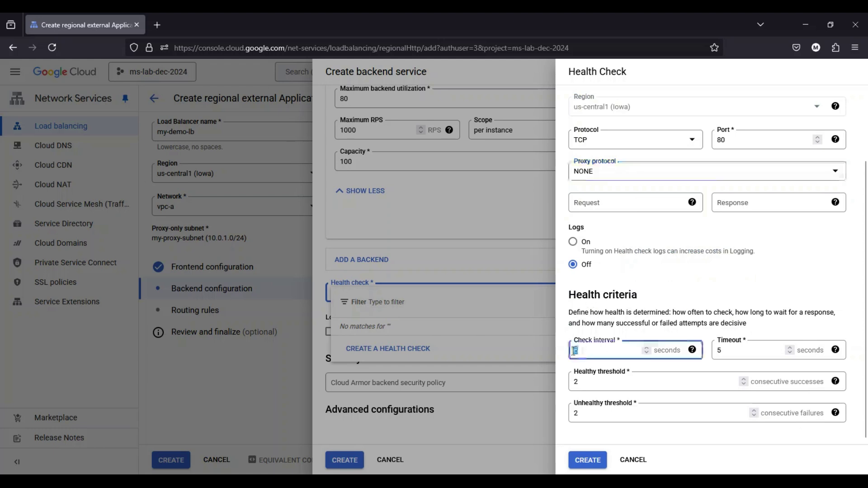
left_click(729, 352)
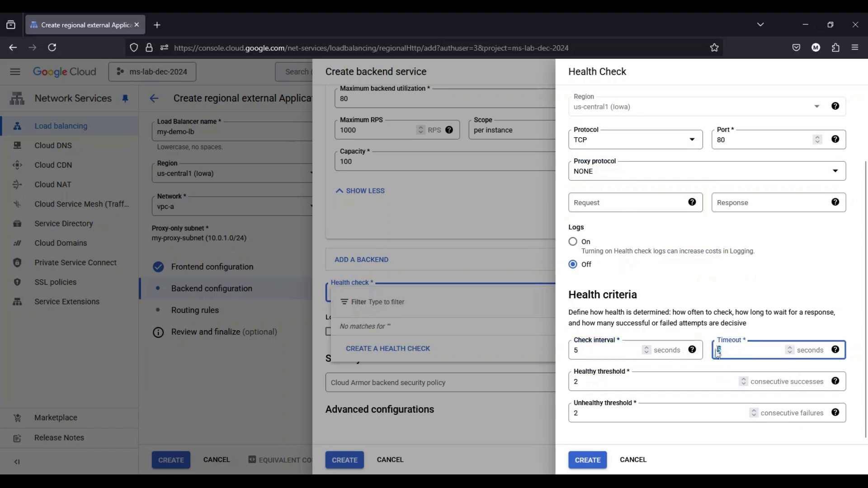
double_click(582, 385)
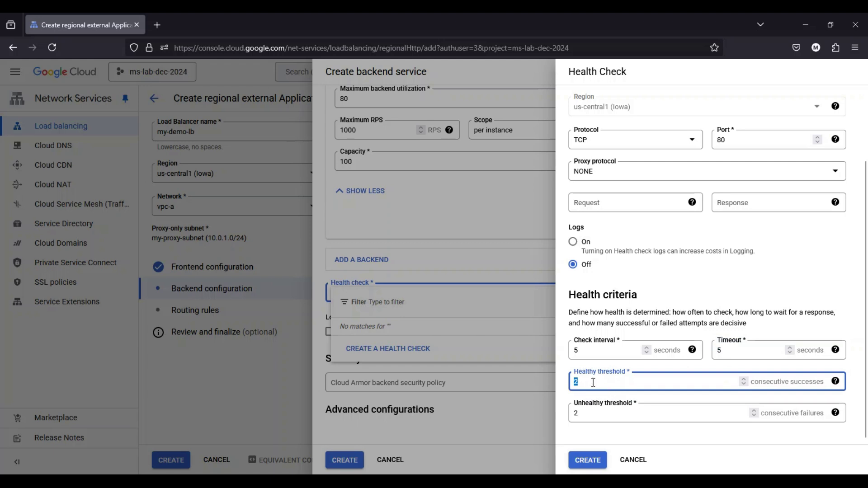
key("Tab")
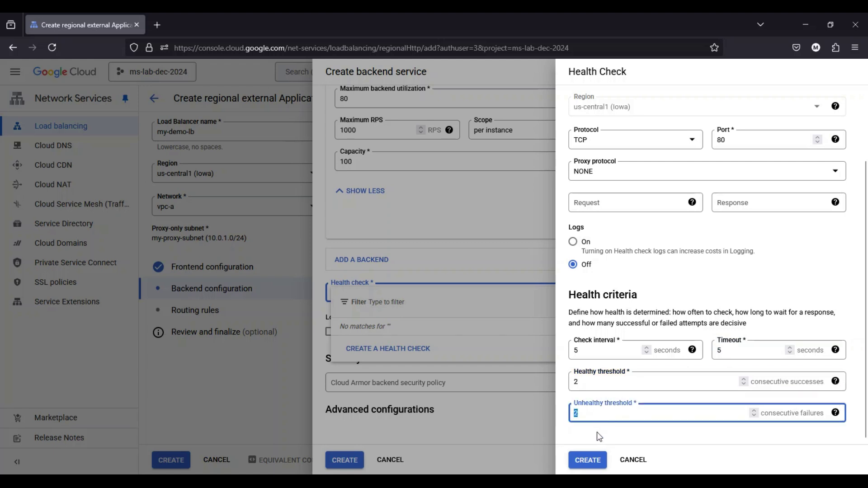
left_click(589, 461)
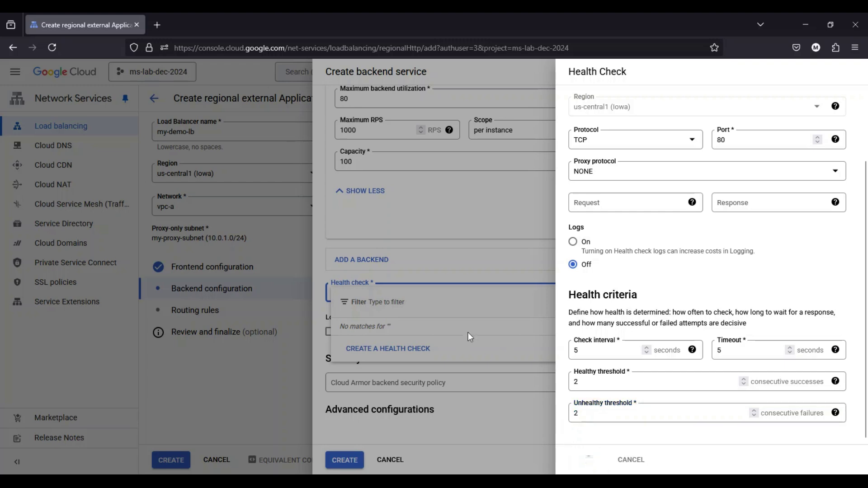
Step: Create the backend service with the my-healthprobe health check, leaving logging off and no Cloud Armor security policy selected
scroll(390, 377, "down", 1)
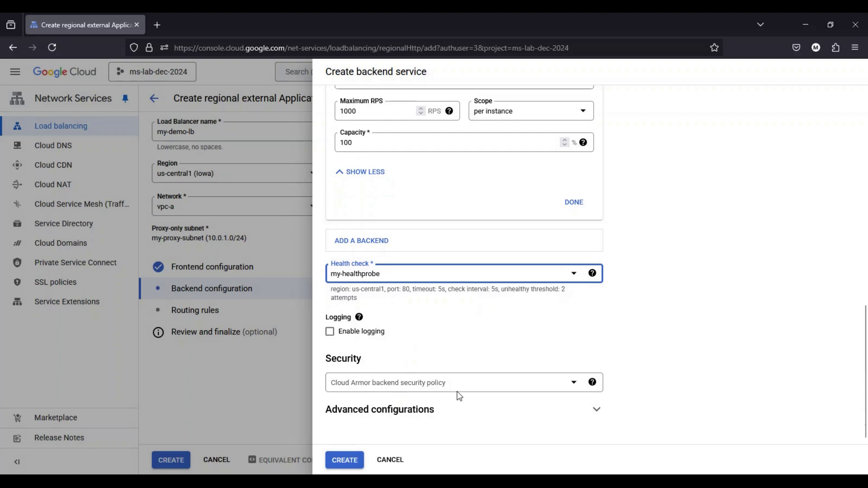
left_click(566, 386)
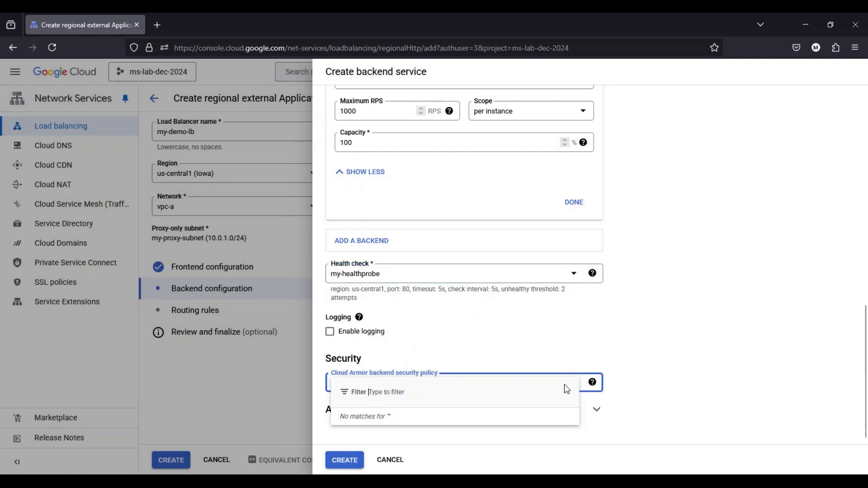
left_click(670, 362)
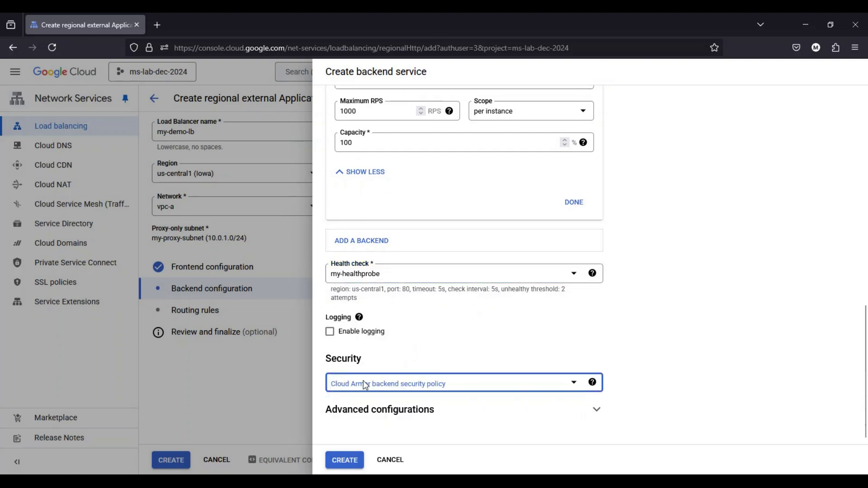
left_click(352, 464)
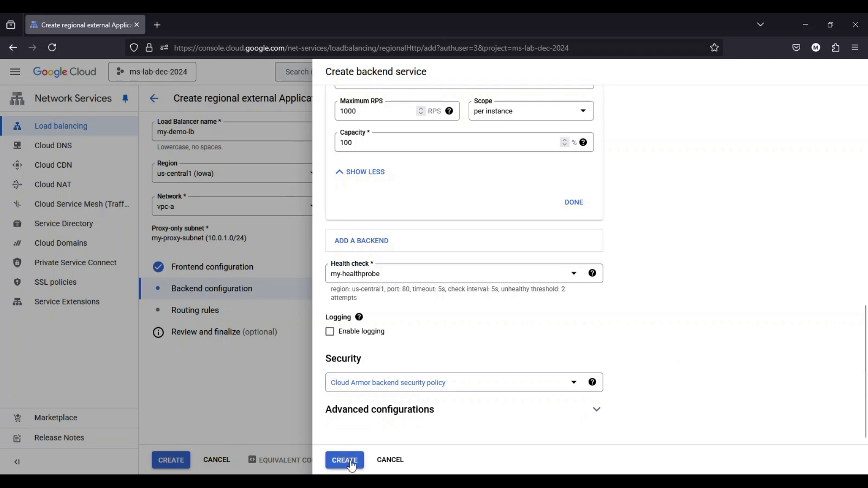
Step: Review the routing rules, keeping the simple host and path rule with mybackend-service as the default backend
left_click(203, 316)
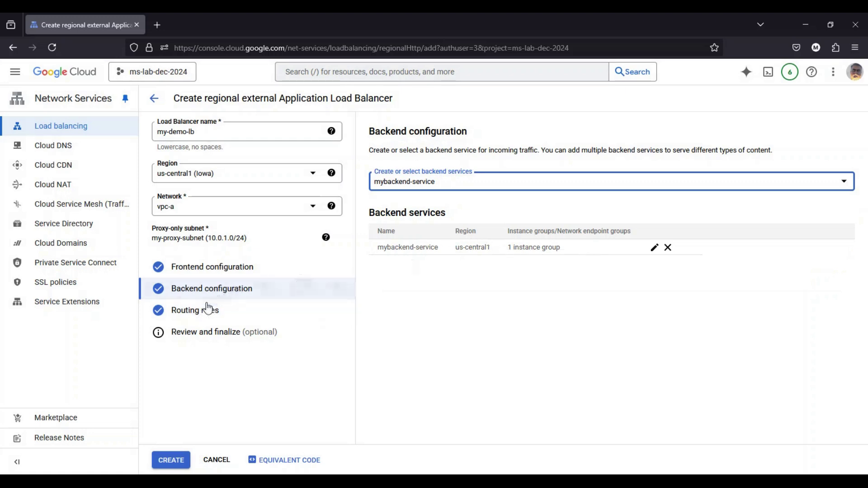
left_click(205, 311)
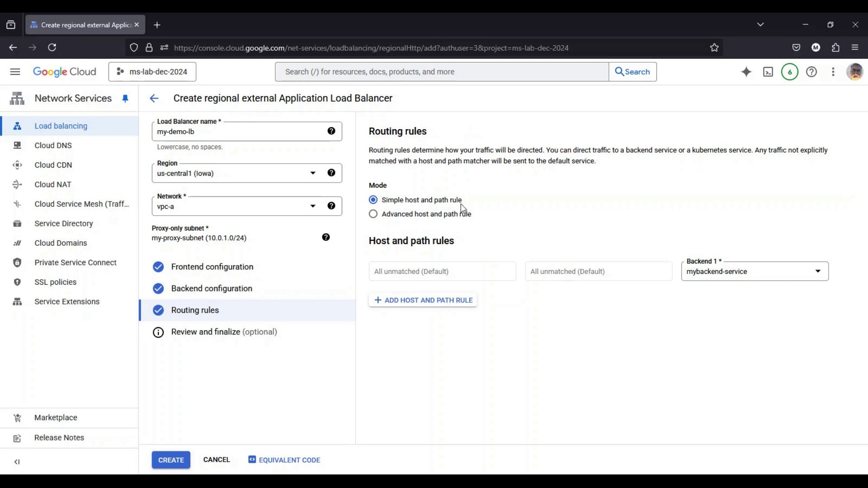
left_click(768, 281)
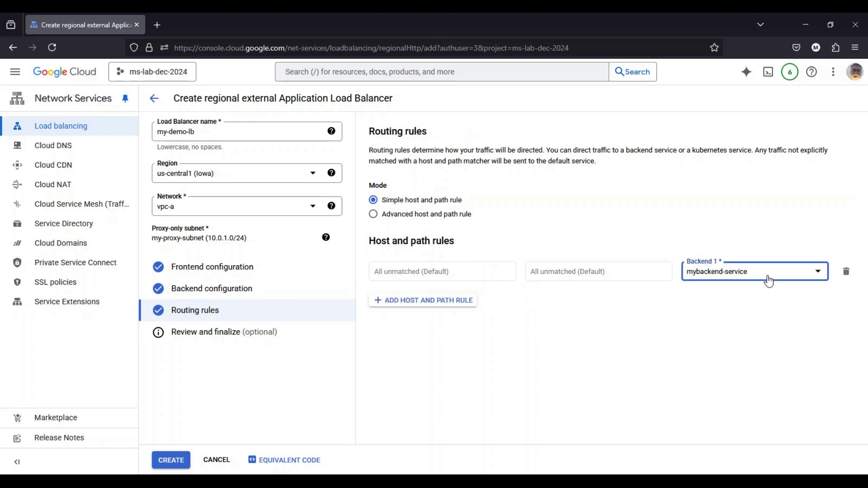
left_click(757, 299)
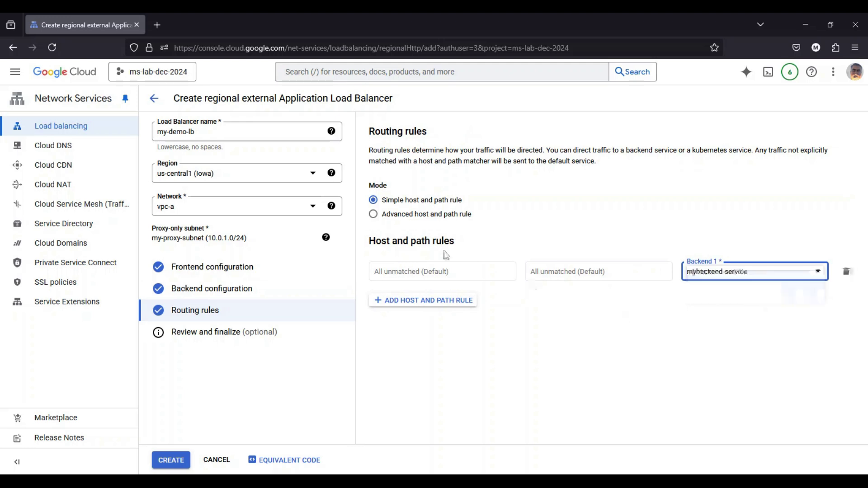
Step: Preview the default rule's service options in the advanced host and path rule mode and return to the simple mode
left_click(407, 216)
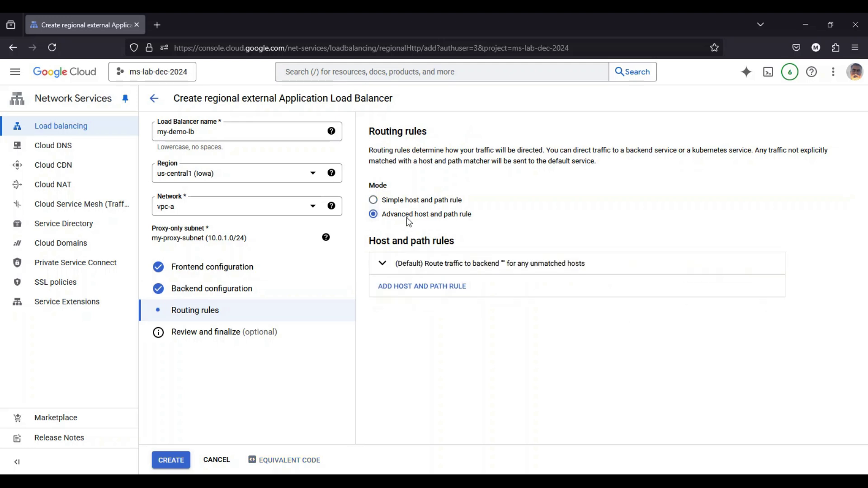
left_click(388, 266)
scroll(407, 294, "down", 2)
left_click(434, 339)
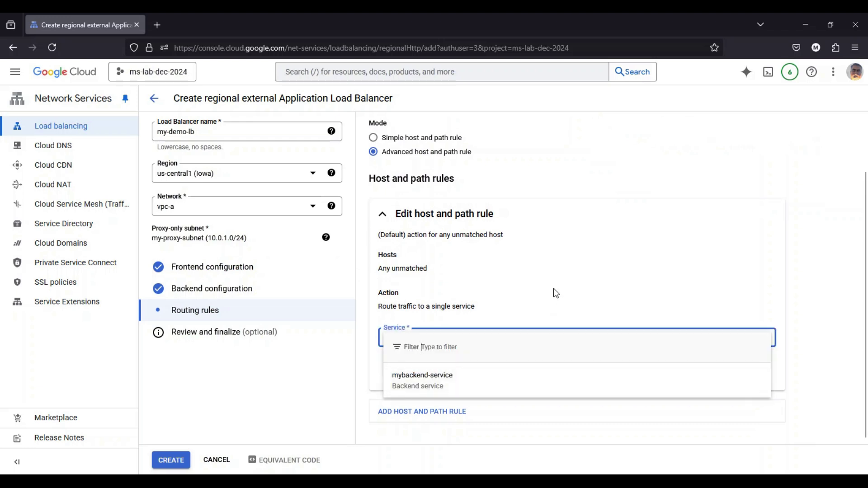
left_click(488, 289)
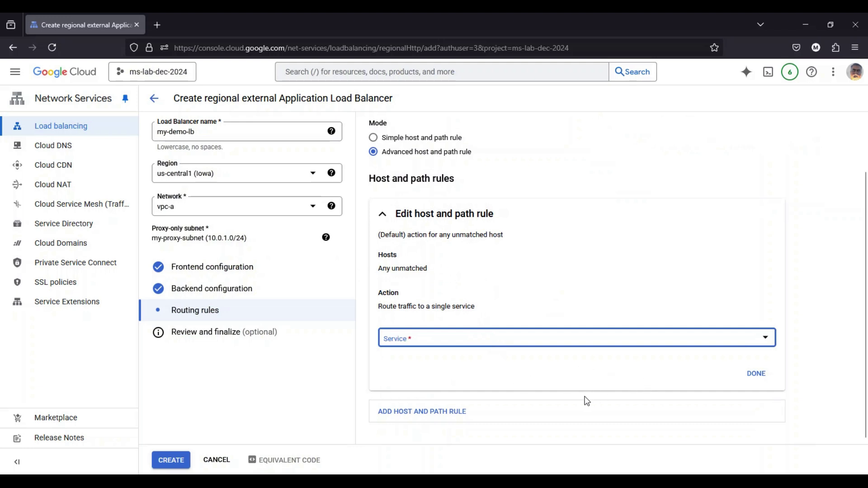
left_click(430, 142)
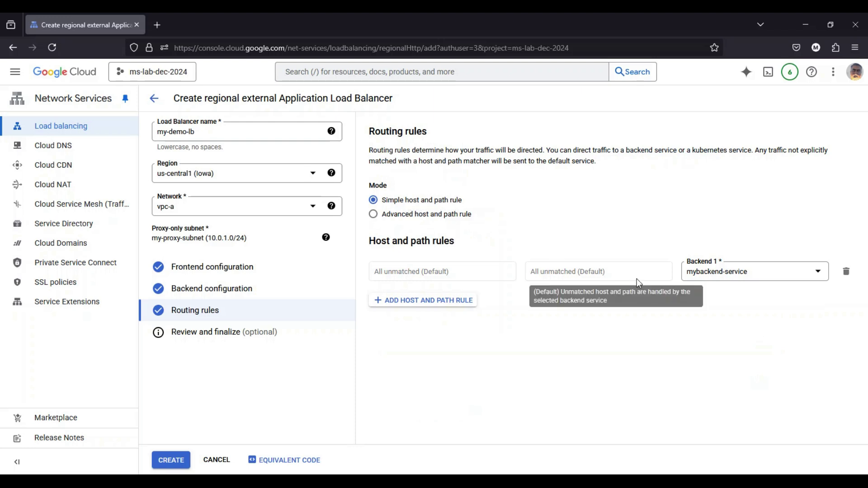
Step: Review the final configuration, create the my-demo-lb load balancer, and open its details
left_click(218, 335)
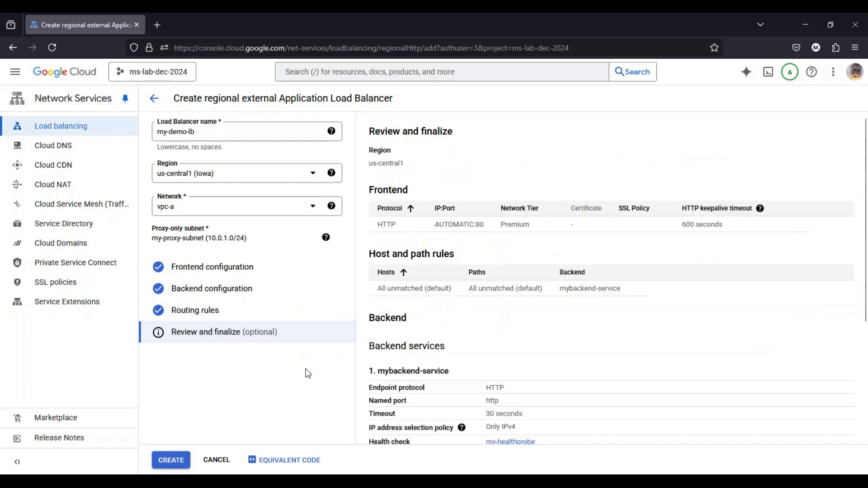
left_click(171, 462)
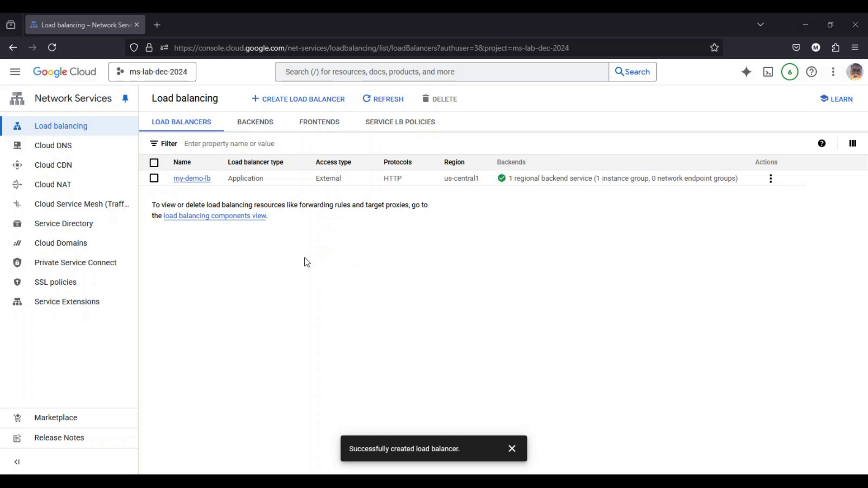
left_click(199, 183)
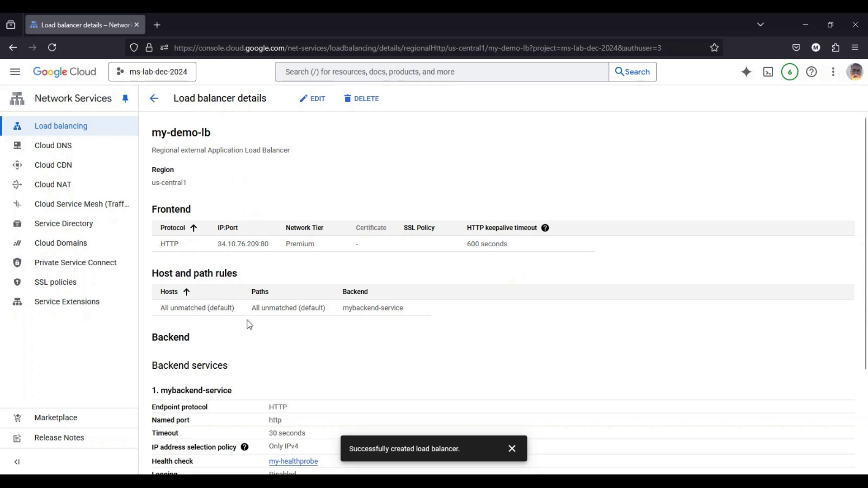
scroll(316, 321, "down", 3)
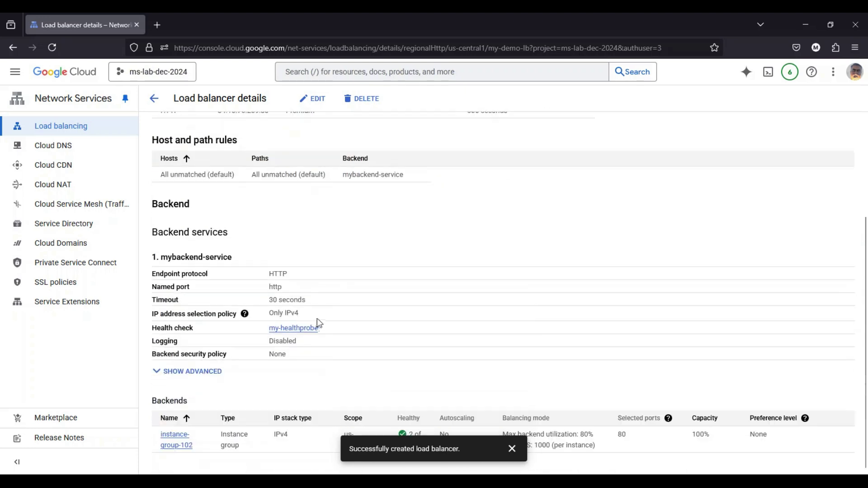
left_click(512, 449)
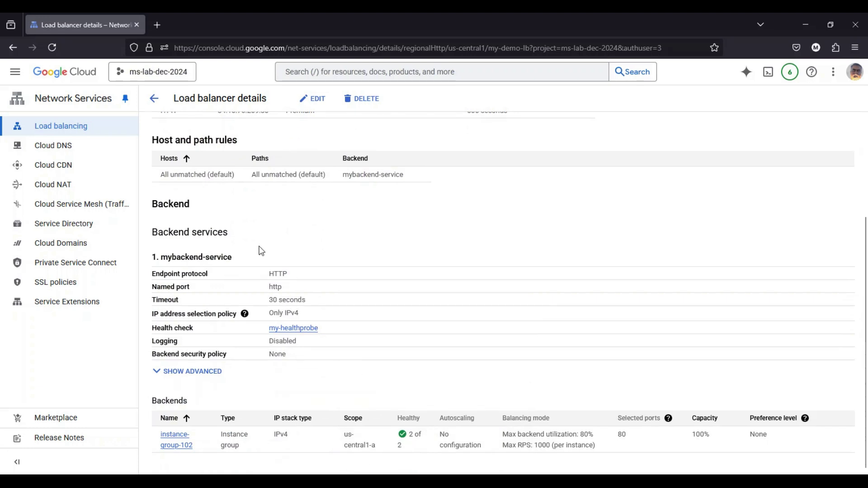
Step: Copy the load balancer's frontend IP 34.10.76.209 and load it in a new browser tab
scroll(262, 244, "up", 1)
scroll(262, 244, "up", 2)
left_click_drag(218, 201, 259, 202)
key("ctrl+c")
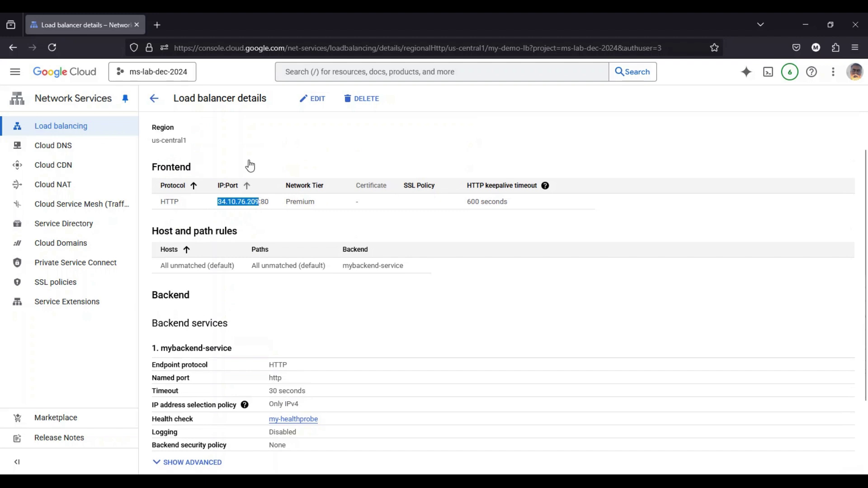
left_click(164, 21)
key("ctrl+v")
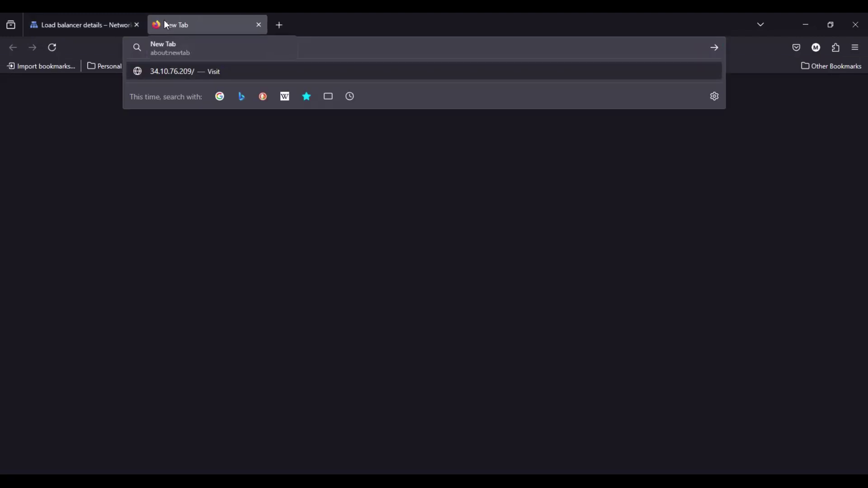
key("Return")
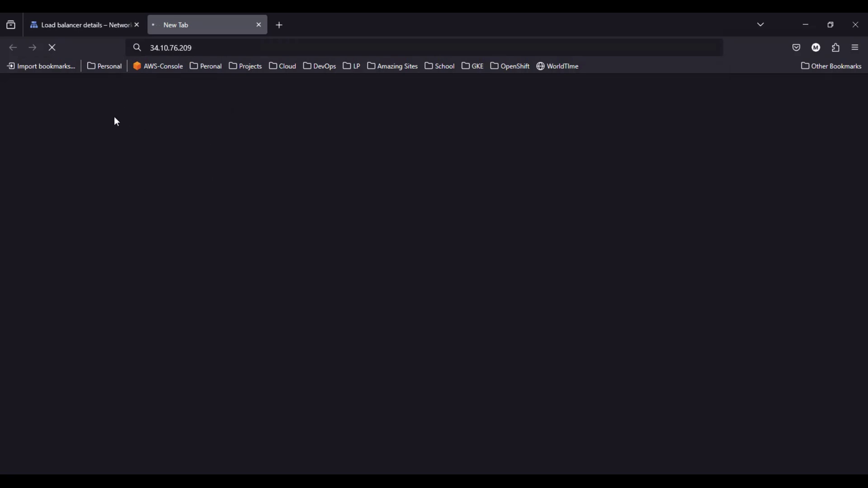
Step: Reopen the my-demo-lb details from the load balancer list and load 34.10.76.209:80 in another browser tab
left_click(81, 27)
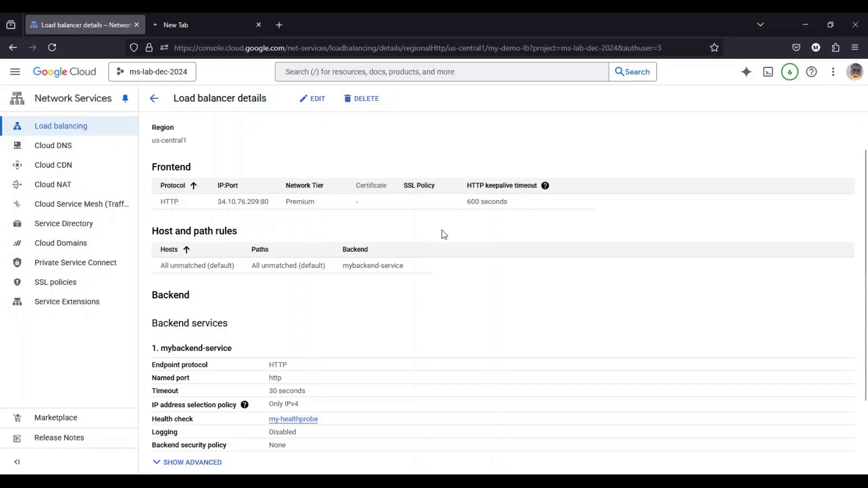
scroll(442, 231, "up", 1)
left_click(155, 99)
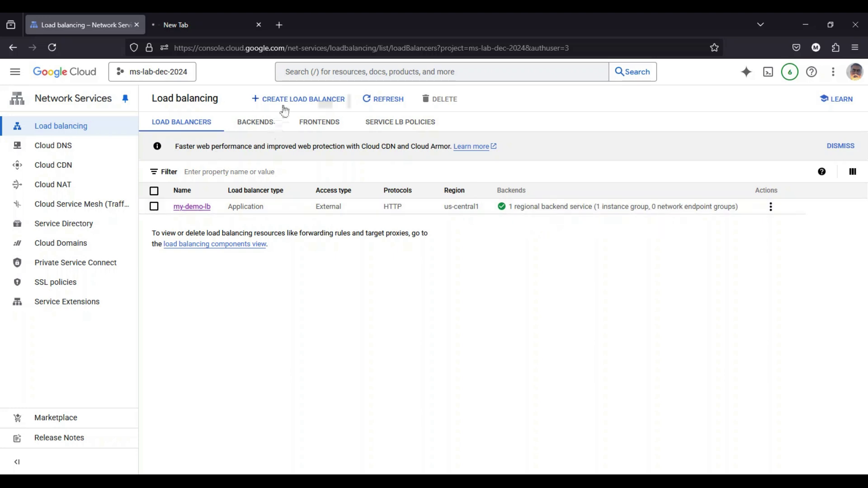
left_click(192, 207)
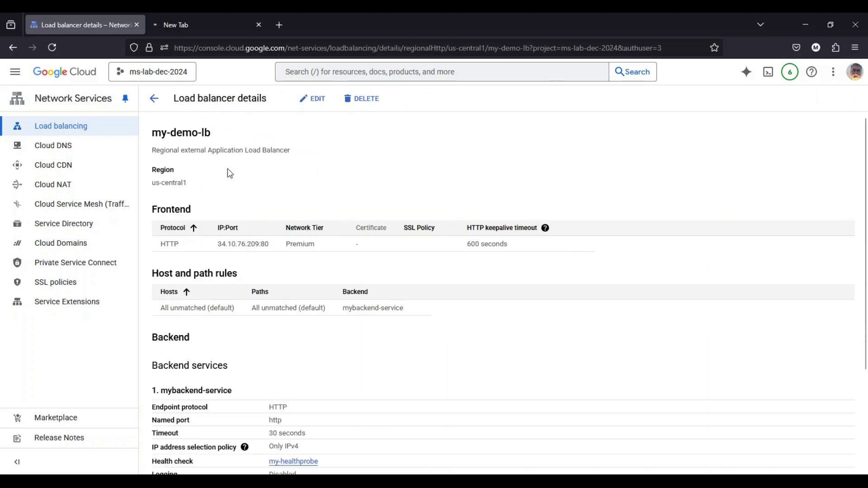
left_click_drag(213, 250, 279, 252)
key("ctrl+c")
left_click(279, 25)
key("ctrl+v")
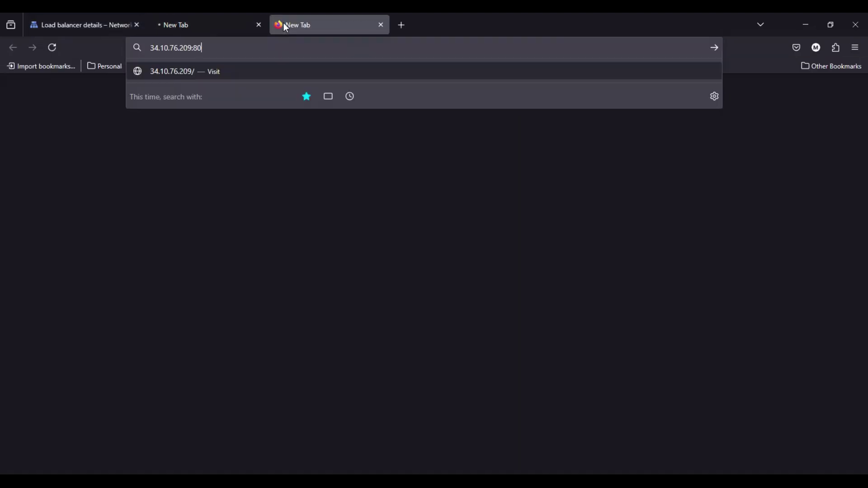
key("Return")
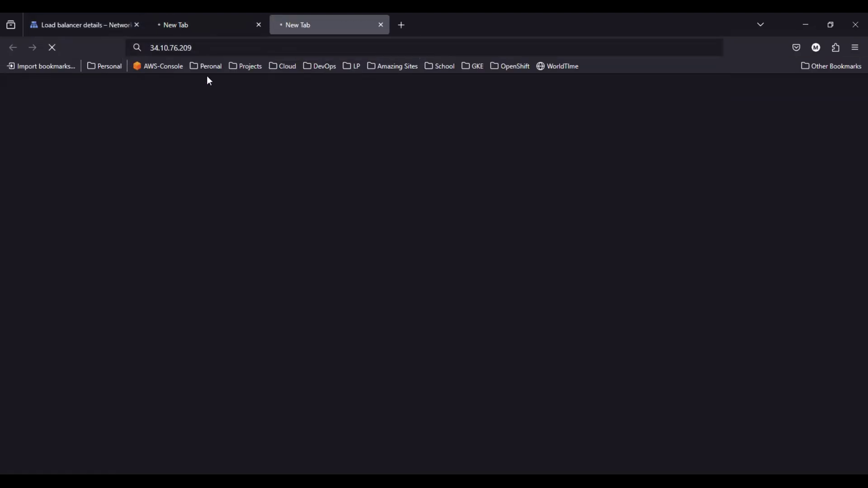
Step: Close the extra test tab and retry loading 34.10.76.209 in the first test tab
left_click(224, 24)
left_click(297, 24)
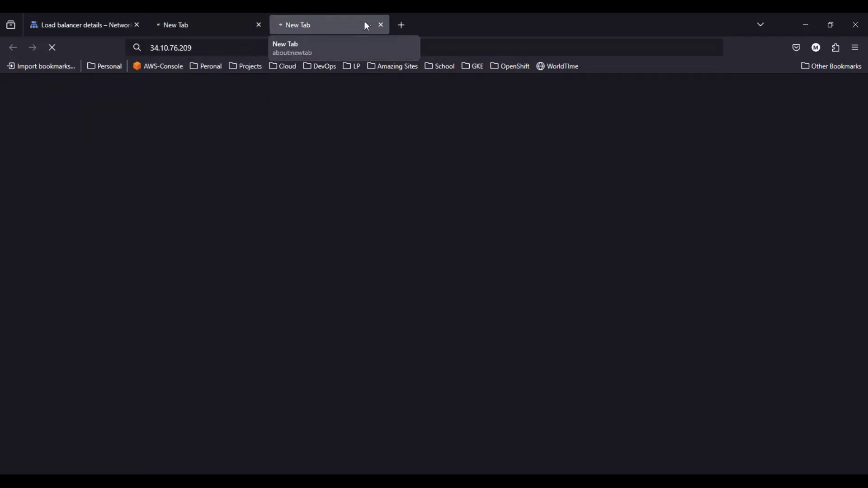
left_click(382, 25)
left_click(92, 26)
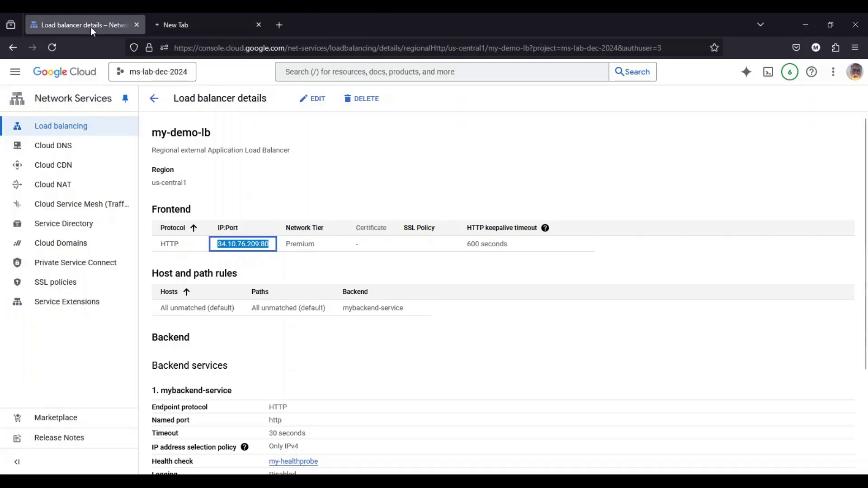
left_click(312, 182)
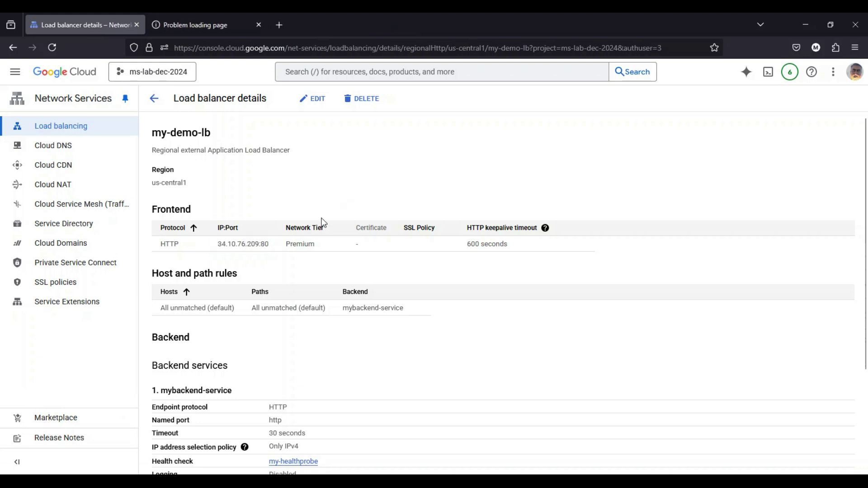
left_click(202, 28)
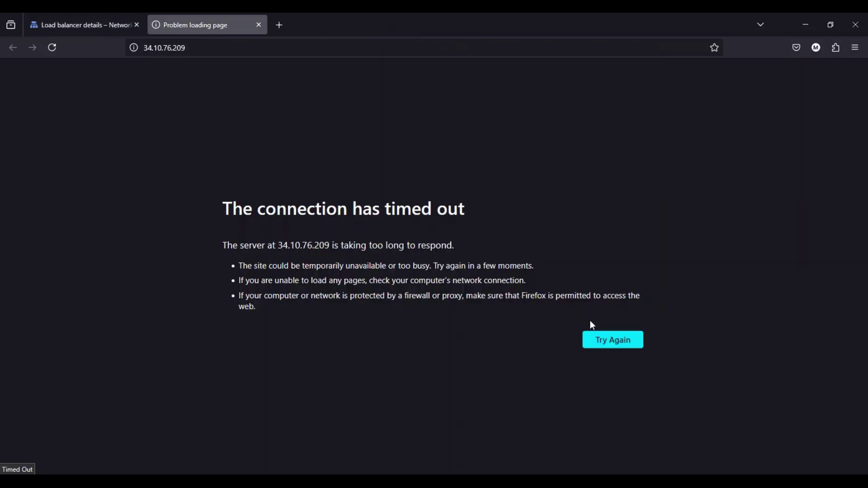
left_click(599, 341)
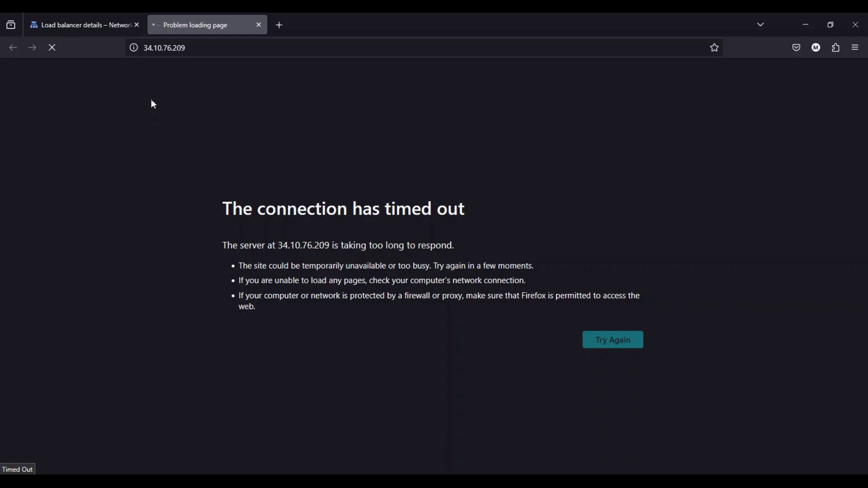
Step: Examine mybackend-service's advanced settings, traffic policy and backend health in the load balancer details
left_click(91, 25)
scroll(302, 228, "down", 3)
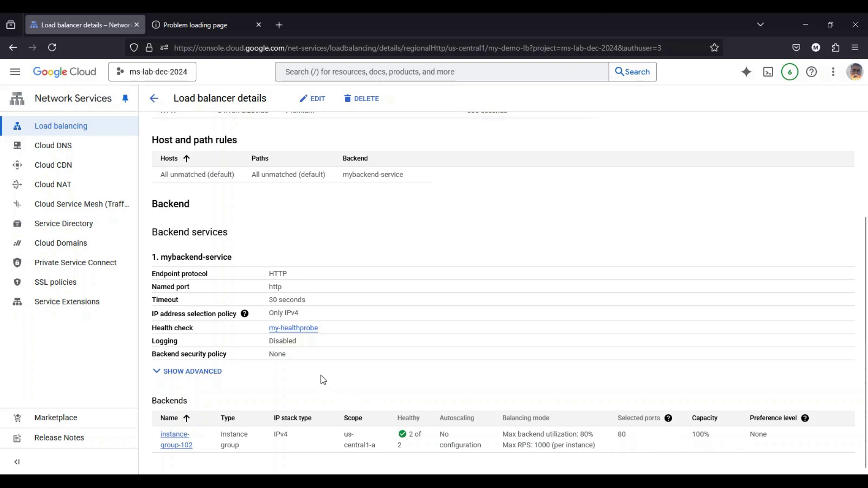
left_click(160, 374)
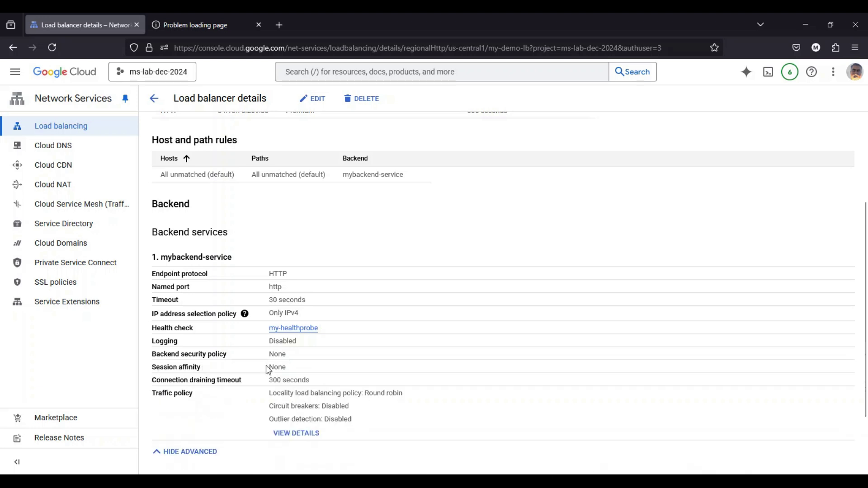
scroll(281, 343, "down", 3)
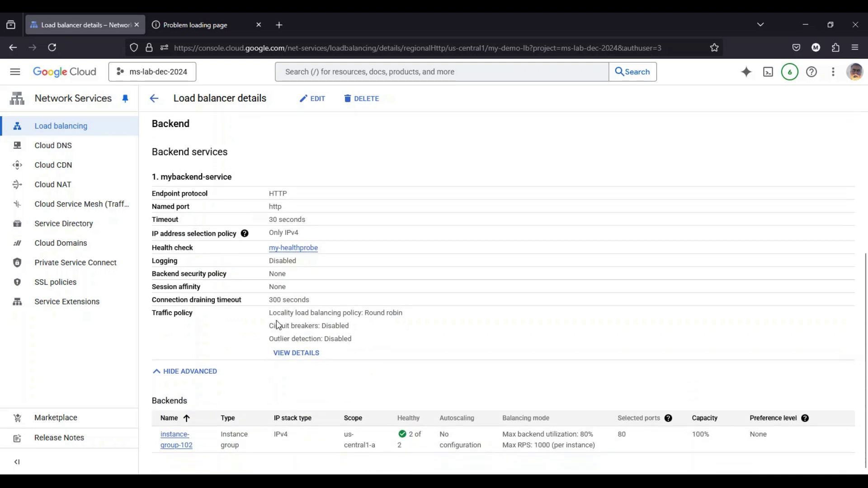
scroll(277, 324, "up", 10)
Step: Return to the 34.10.76.209 test page and reload it
left_click(199, 25)
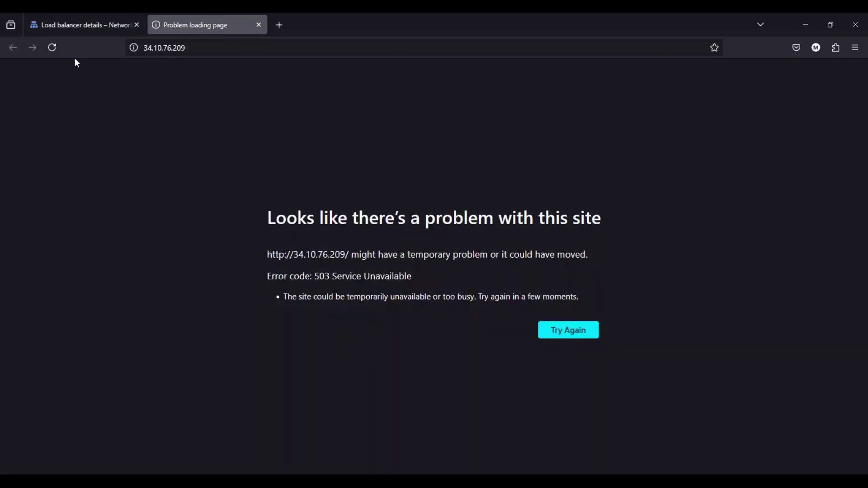
left_click(58, 51)
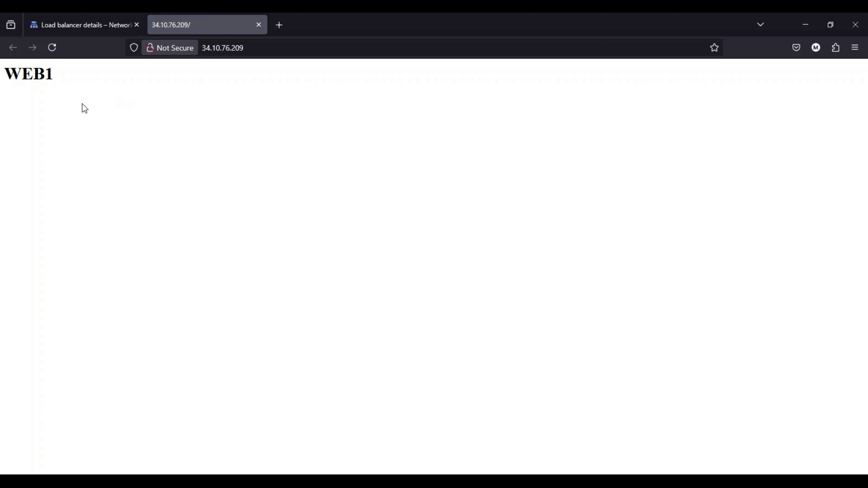
Step: Reload the 34.10.76.209 test page several times and check which backend web server answers each request
left_click(52, 50)
left_click(52, 48)
left_click_drag(22, 73, 61, 74)
left_click(81, 73)
left_click(55, 48)
left_click_drag(36, 75, 54, 75)
left_click(73, 92)
left_click(53, 47)
Step: Review my-demo-lb's frontend and backend details, and check the connection security information and address of the 34.10.76.209 test page
left_click(75, 26)
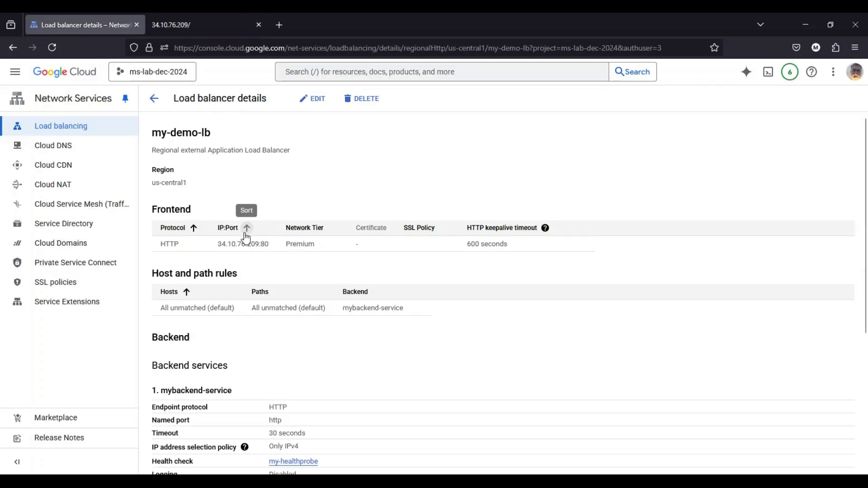
scroll(367, 307, "down", 1)
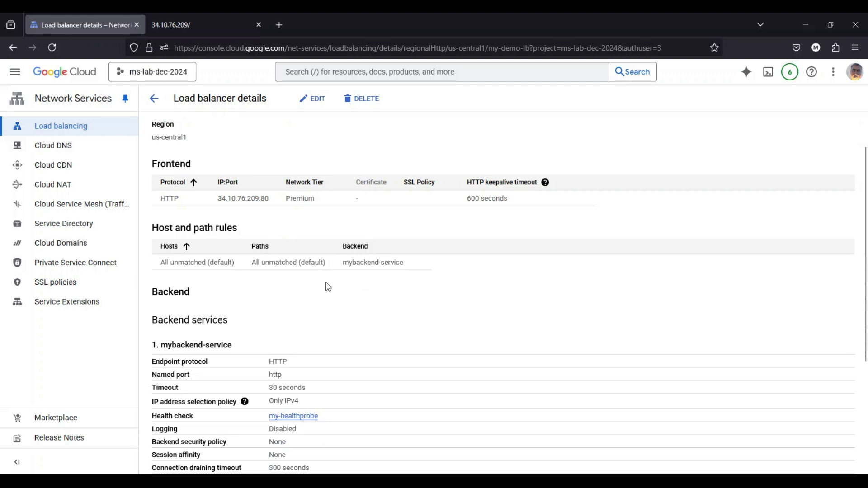
left_click(205, 26)
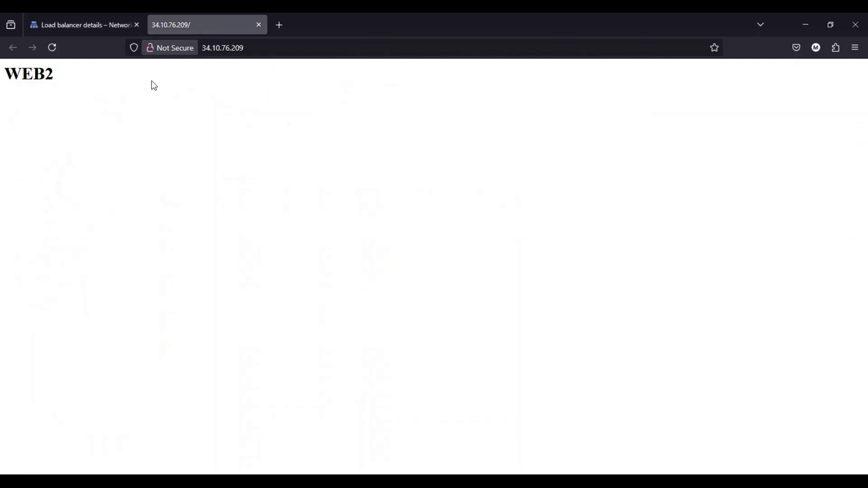
left_click(170, 54)
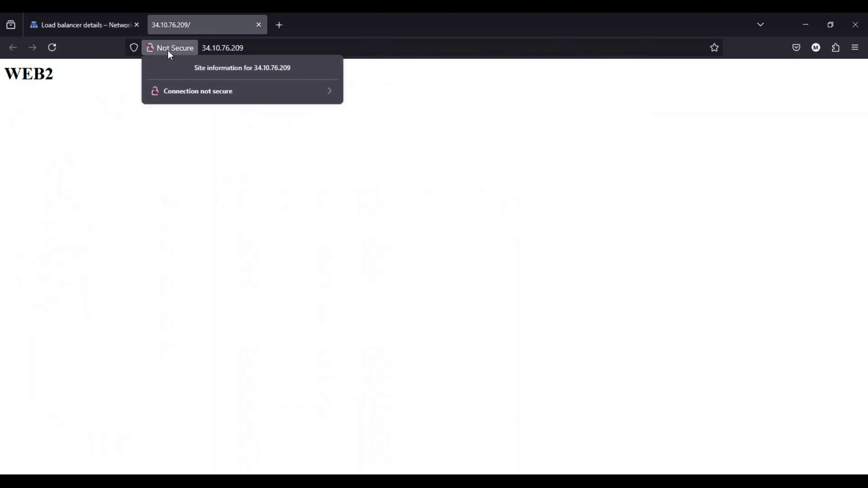
key("Escape")
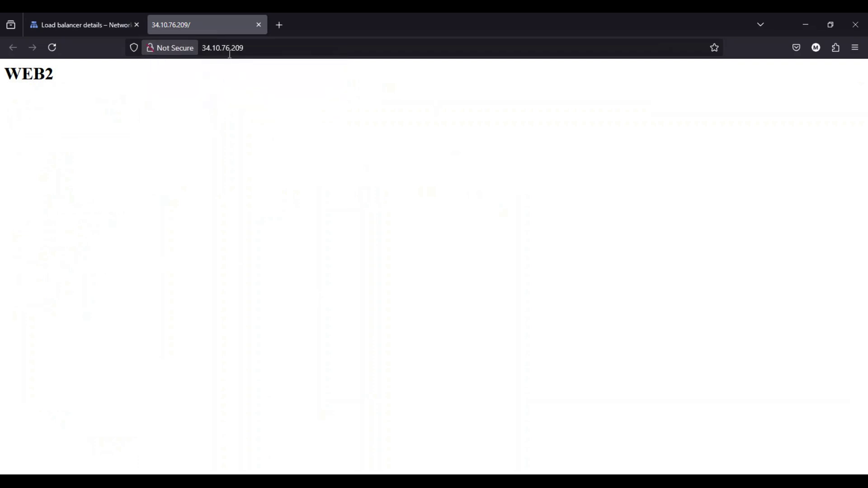
left_click(205, 47)
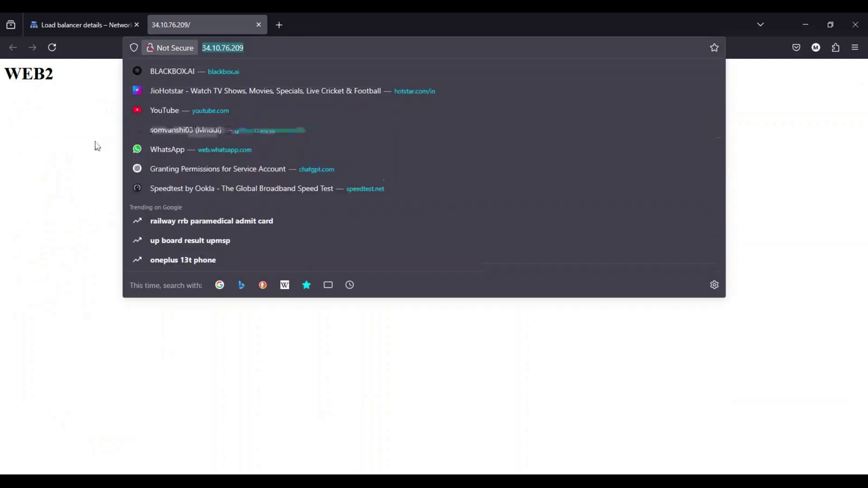
left_click(102, 144)
Step: Go back from the my-demo-lb details to the list of load balancers
left_click(85, 24)
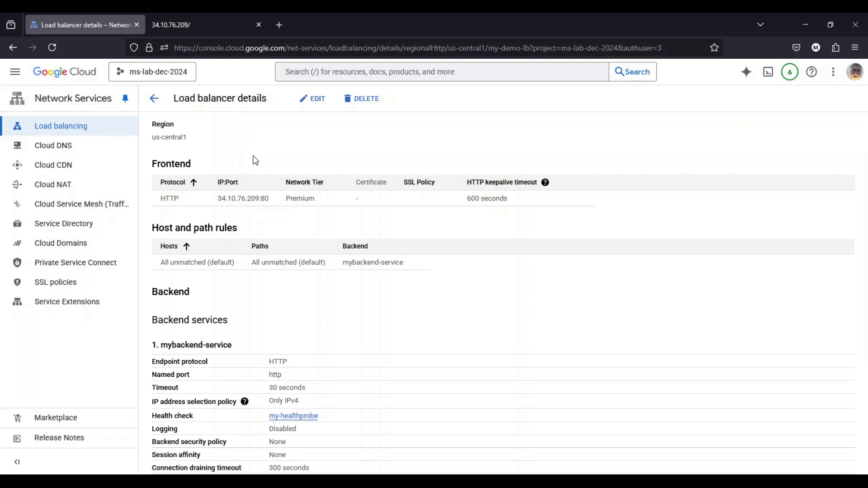
left_click(165, 106)
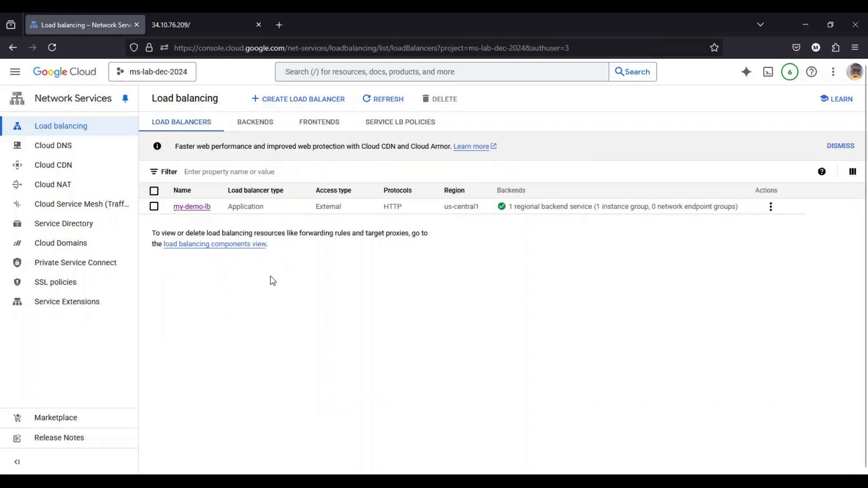